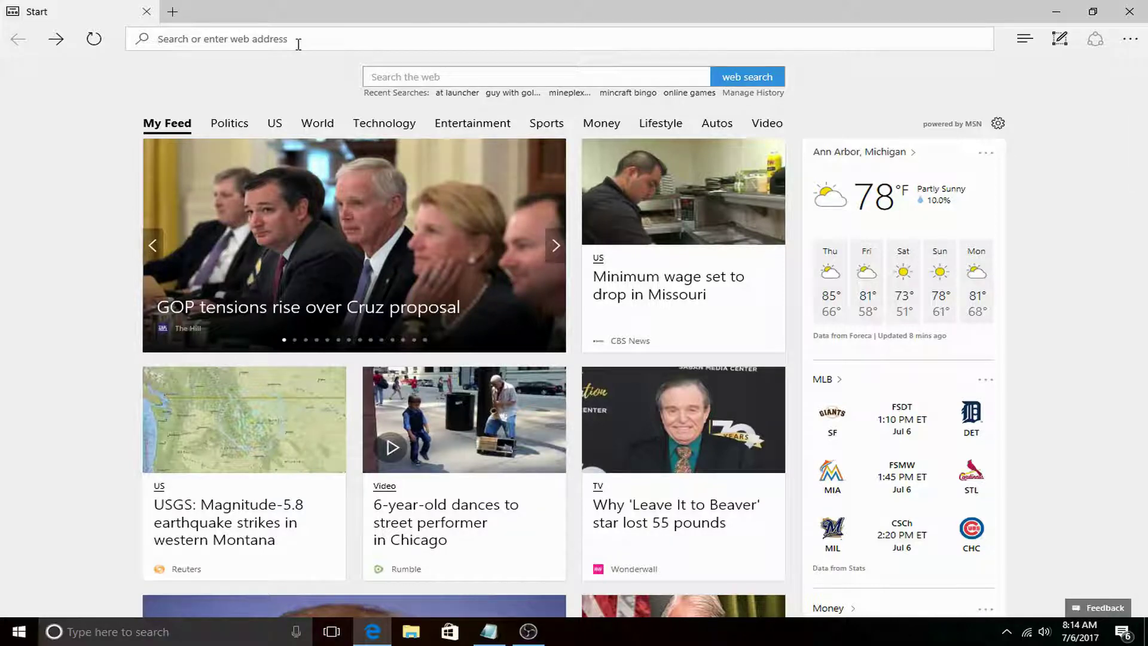
Search Bing for 'at launcher' and open the ATLauncher official site.
type("at lau")
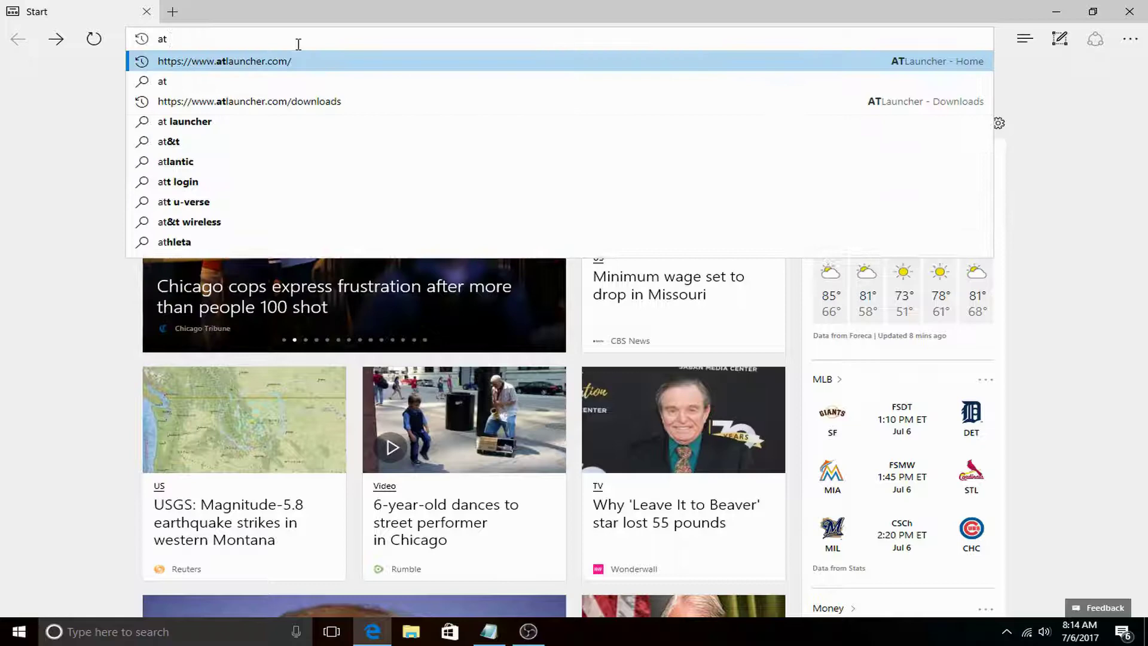
type("ncher")
key("Return")
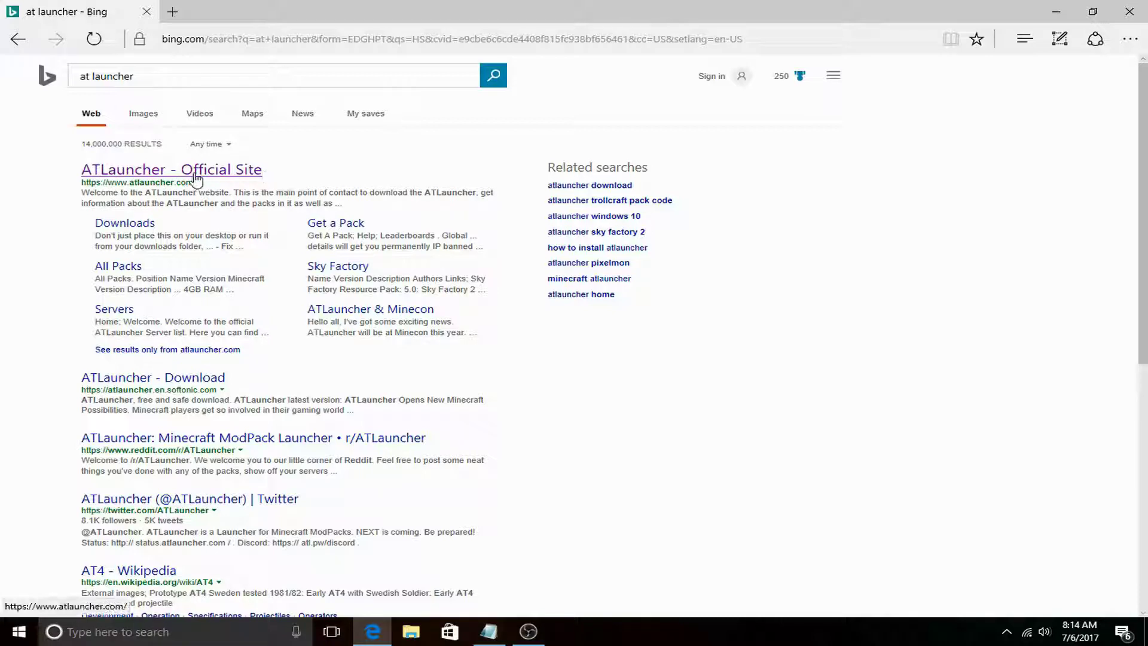
left_click(196, 178)
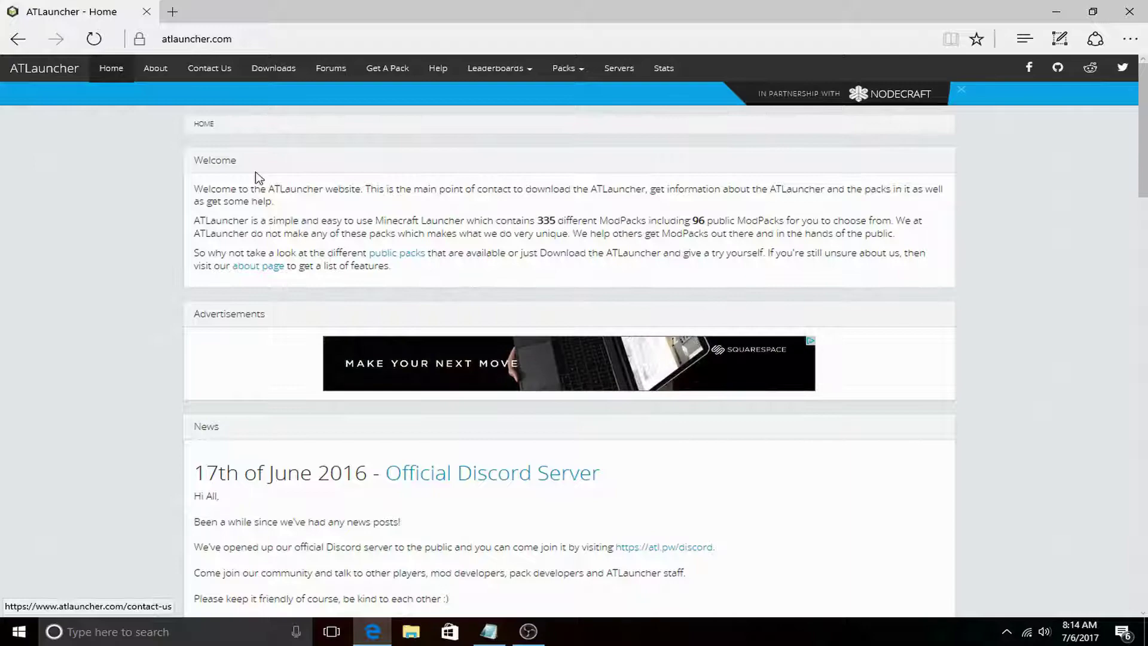
Scroll through the ATLauncher home page's welcome text and news posts.
scroll(363, 165, "down", 1)
scroll(362, 164, "up", 1)
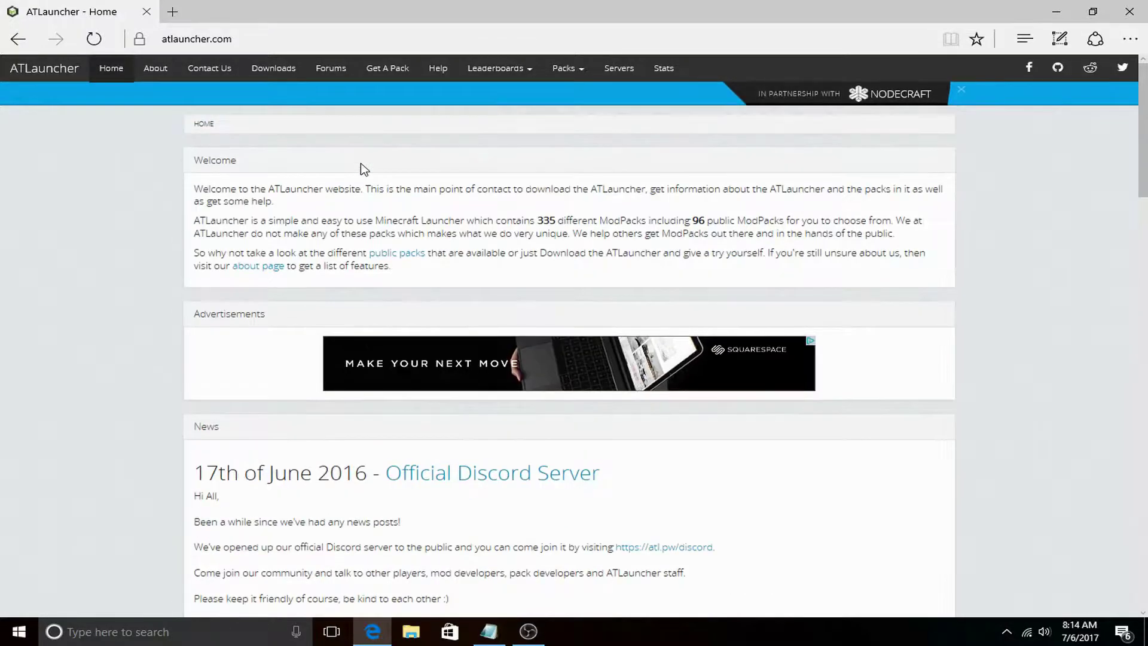
scroll(361, 169, "down", 7)
scroll(376, 172, "up", 10)
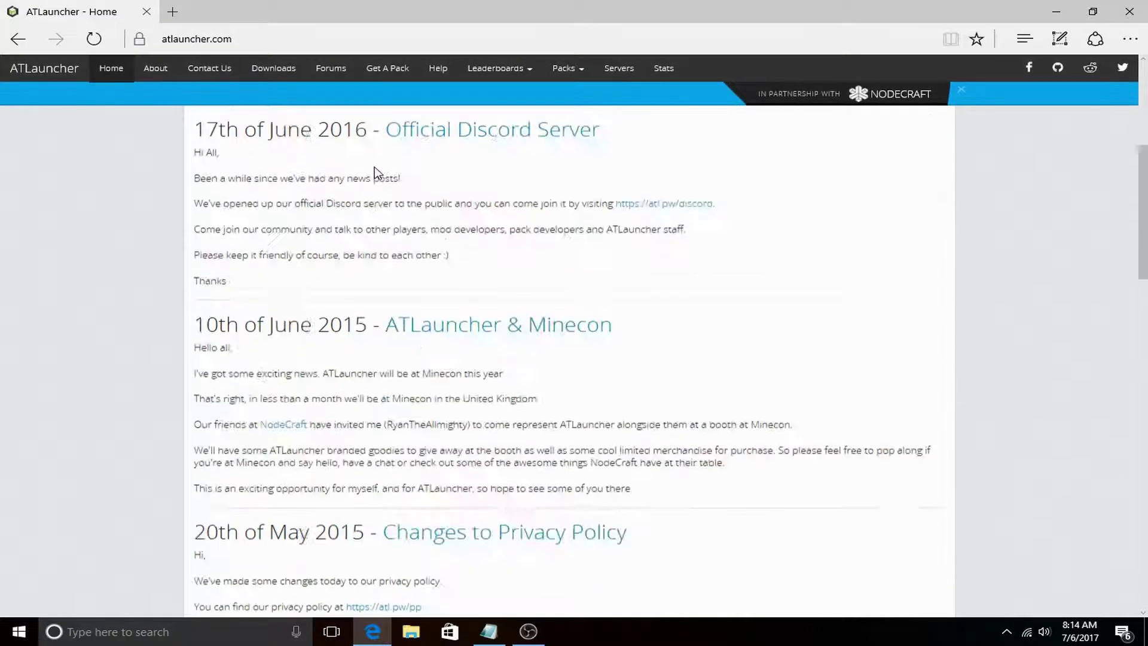
scroll(470, 206, "down", 5)
scroll(470, 206, "down", 5)
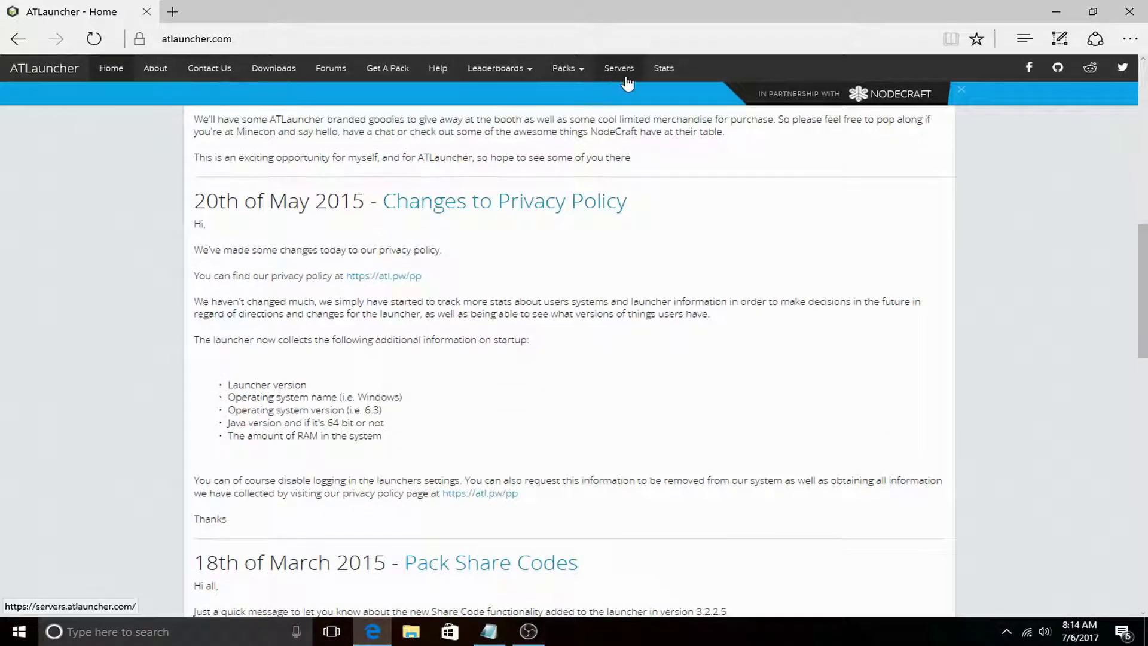
Go to the Downloads page and read the install instructions, including the Mac OSX App note.
left_click(270, 69)
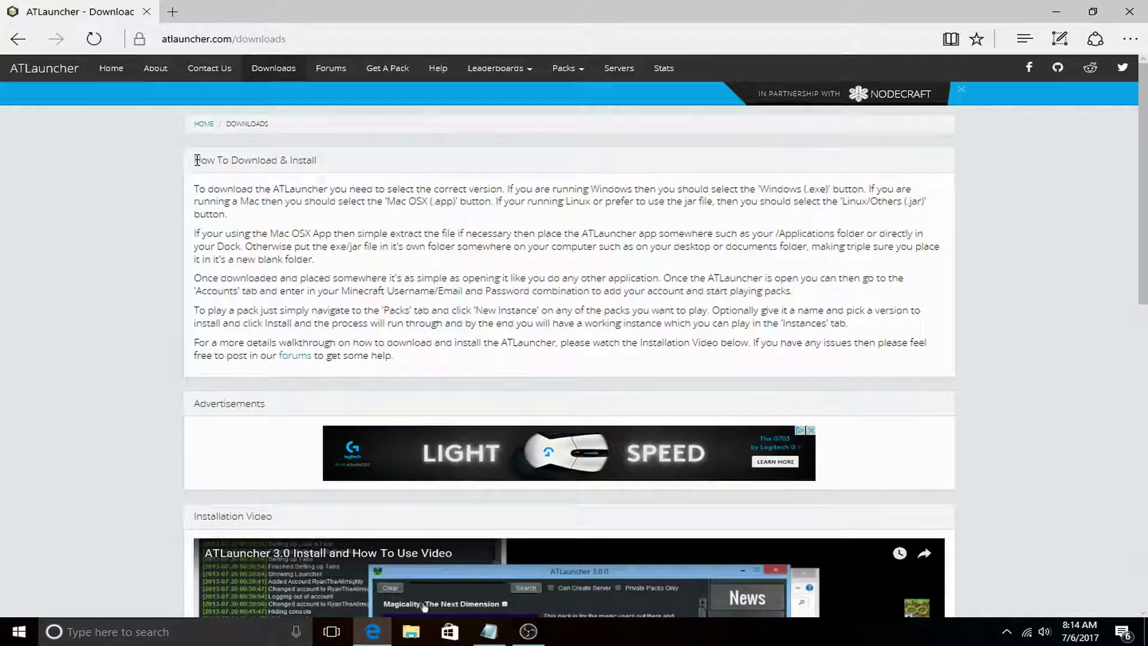
left_click_drag(197, 159, 477, 365)
left_click(470, 366)
left_click_drag(268, 233, 345, 236)
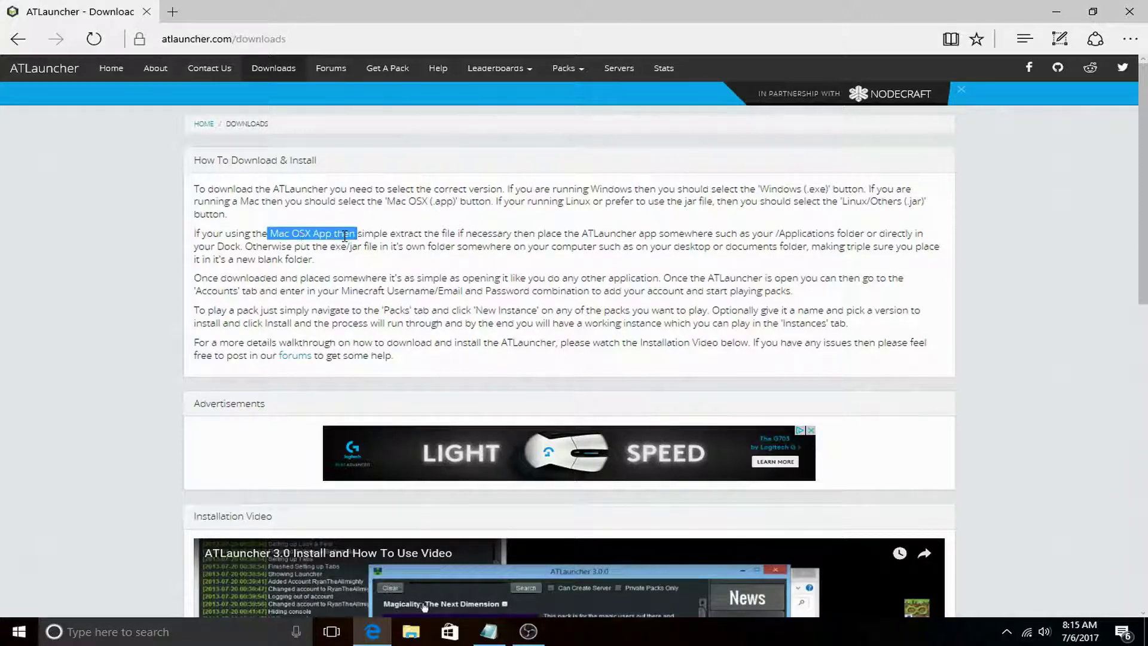
left_click(344, 265)
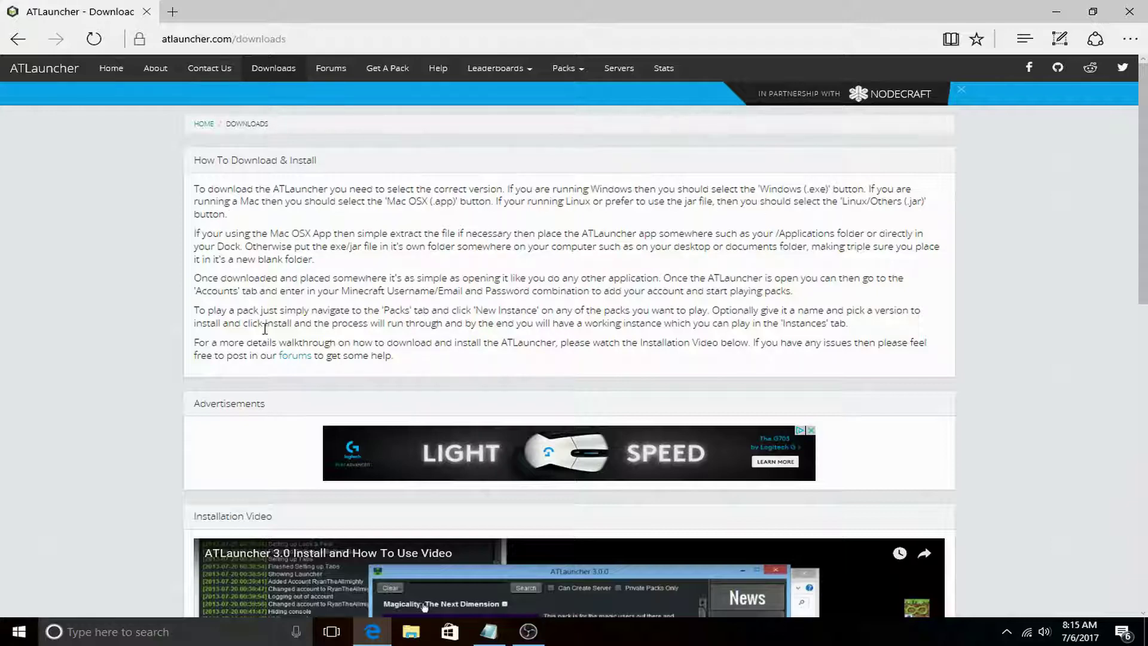
Download and save ATLauncher.exe (1.51 MB) from the Windows (.exe) button.
scroll(391, 269, "down", 13)
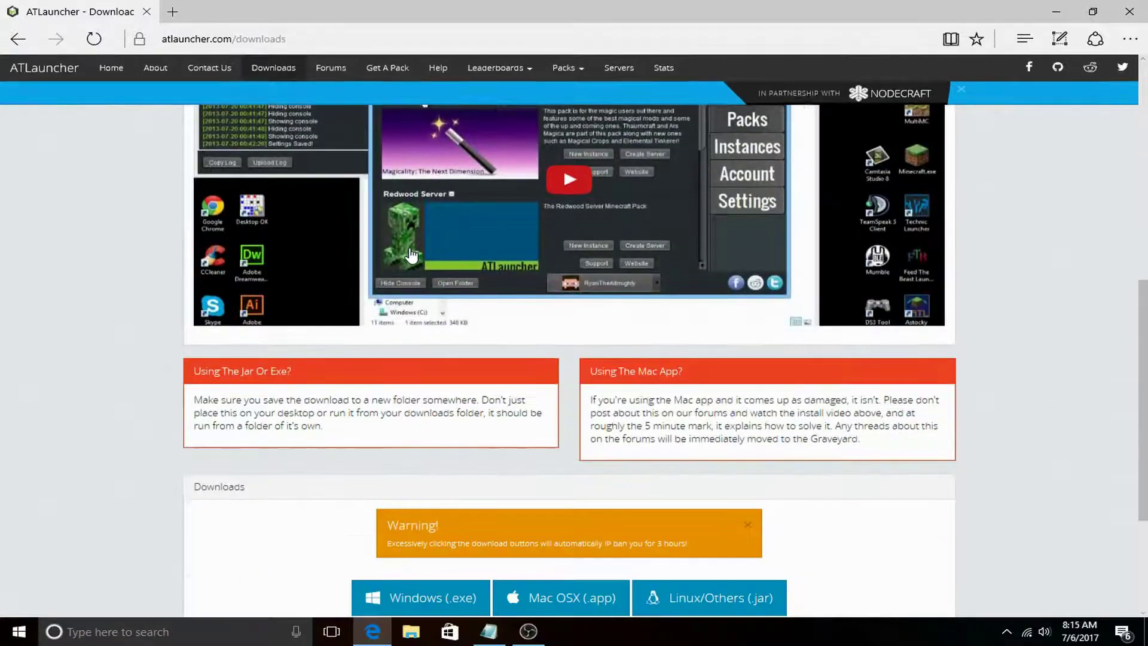
scroll(419, 242, "up", 6)
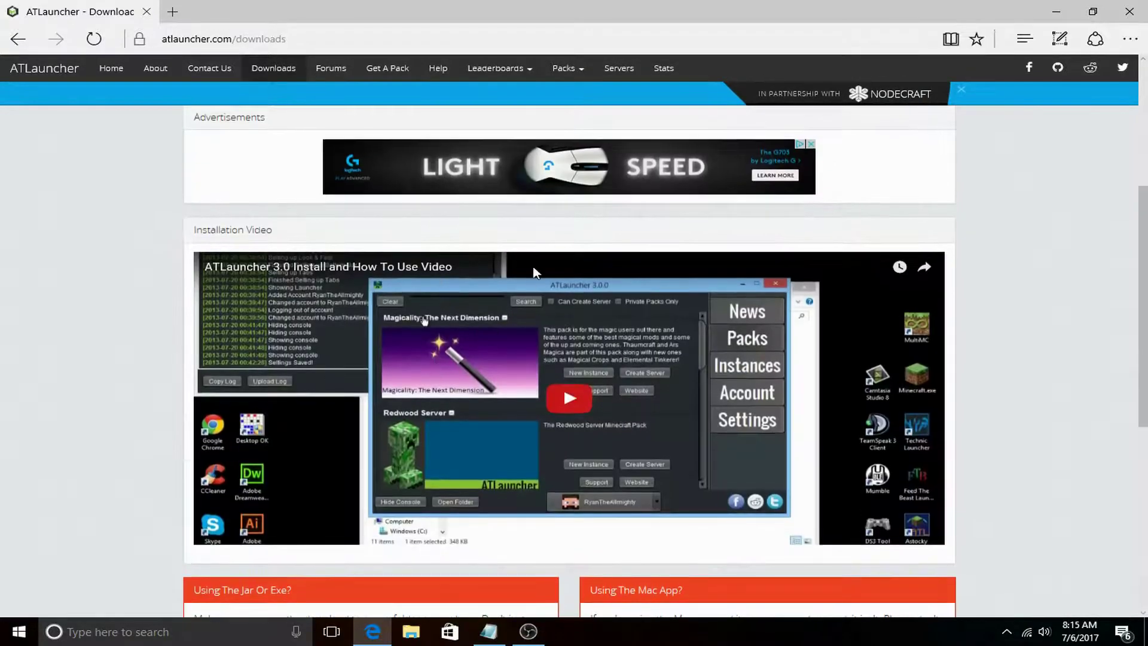
scroll(532, 269, "down", 4)
scroll(546, 248, "down", 3)
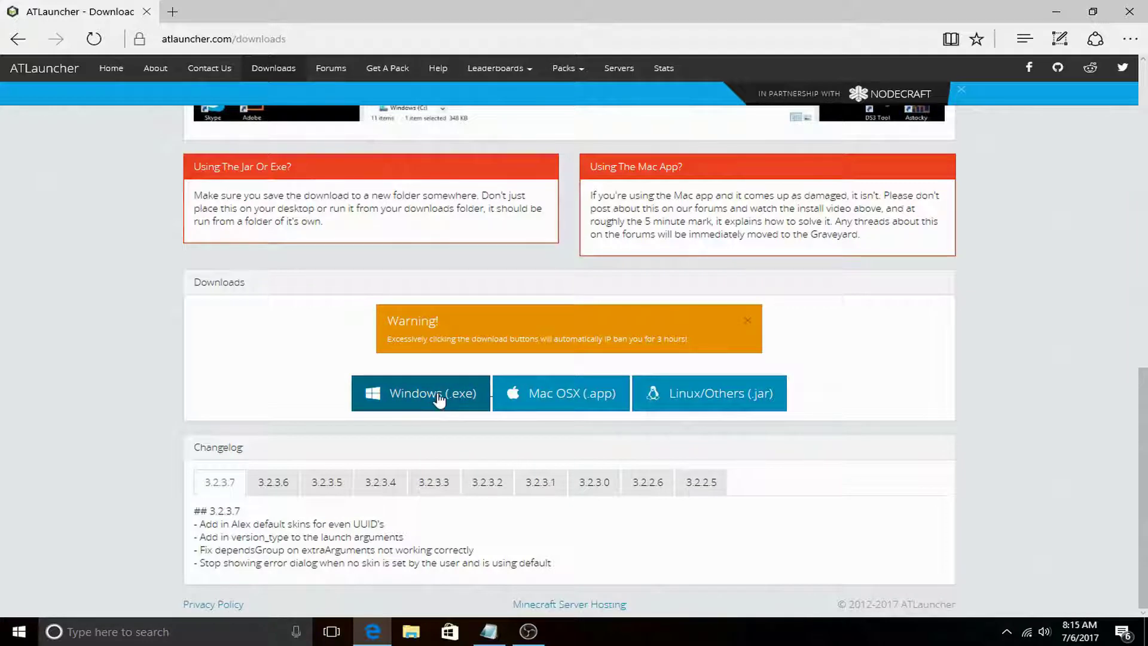
left_click(439, 399)
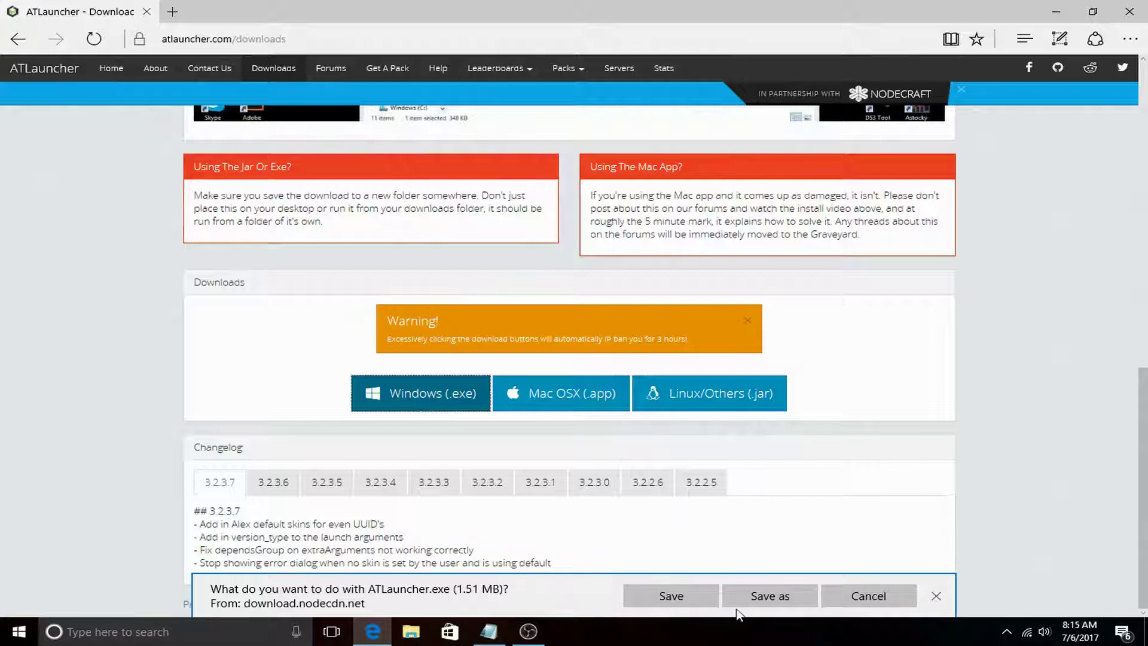
left_click(672, 605)
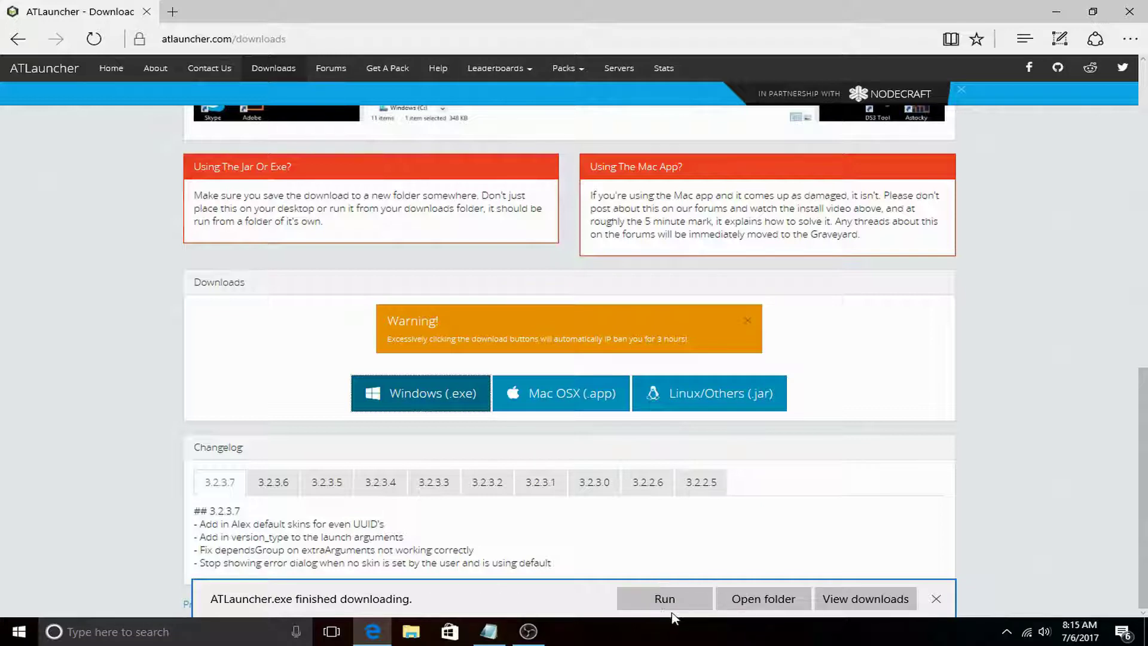
Run the launcher, re-download and run ATLauncher (1).exe, dismissing the wrong-folder warning each time.
left_click(681, 603)
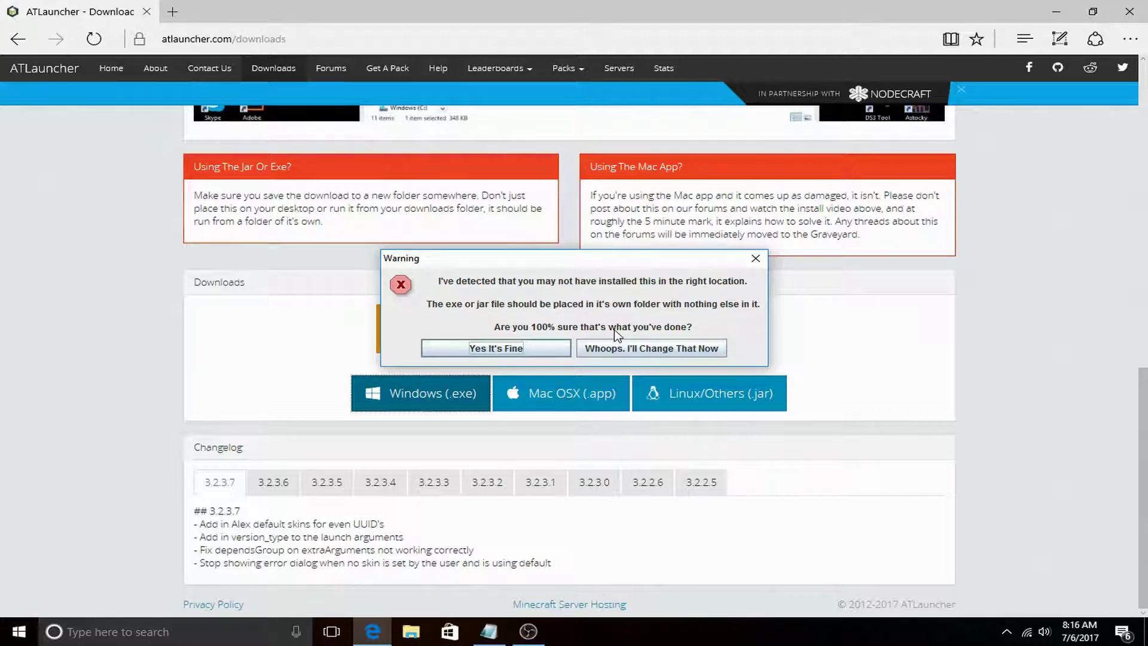
left_click(639, 352)
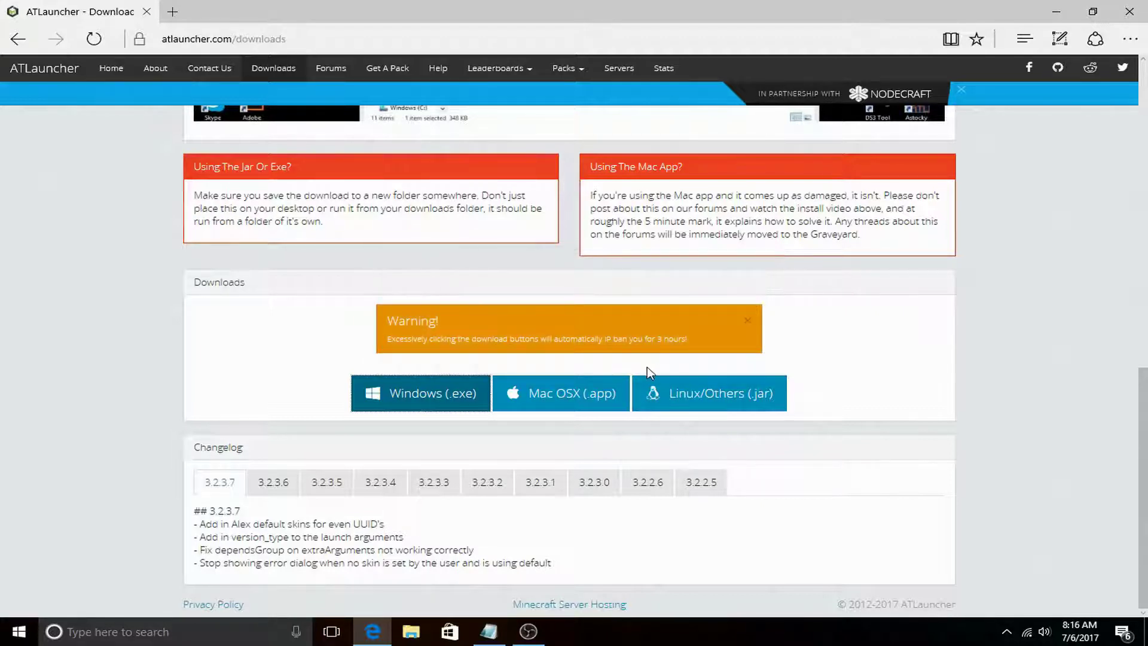
left_click(426, 398)
left_click(669, 595)
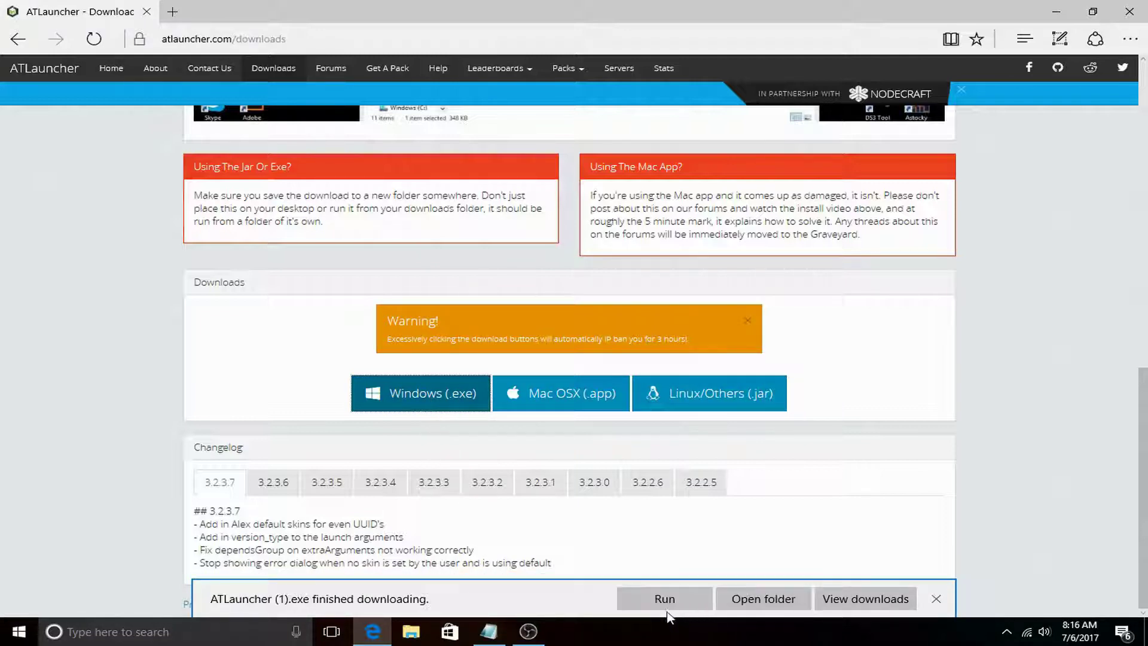
left_click(671, 605)
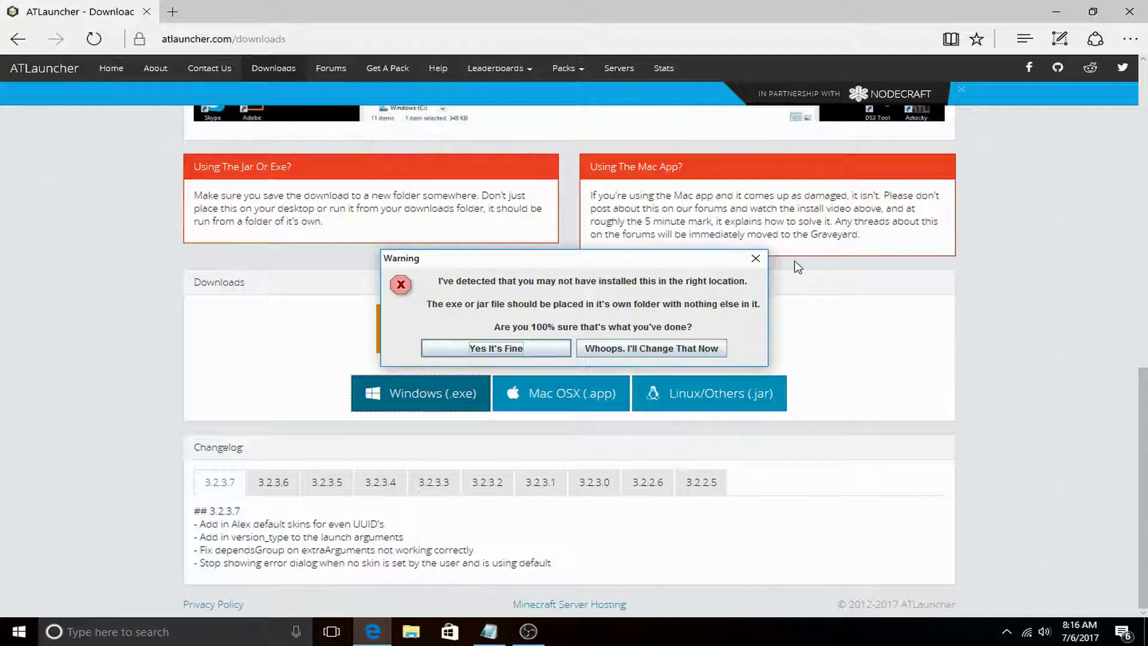
left_click(755, 258)
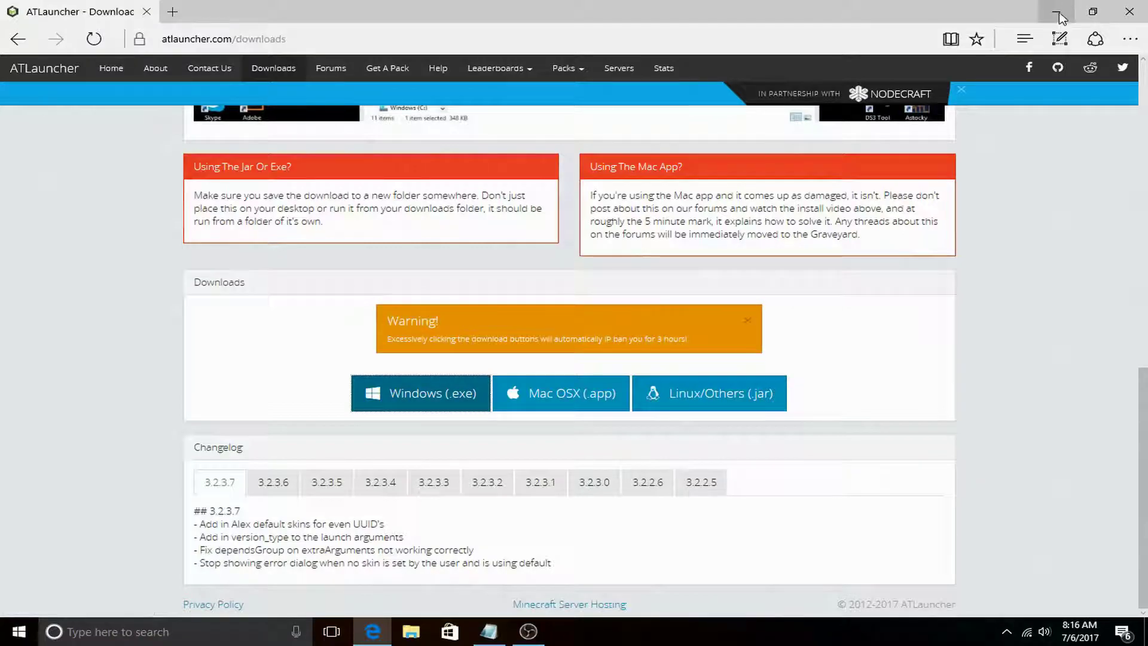
Create a desktop folder named 'at launcher' and drag it toward the top of the desktop.
left_click(1058, 18)
right_click(478, 162)
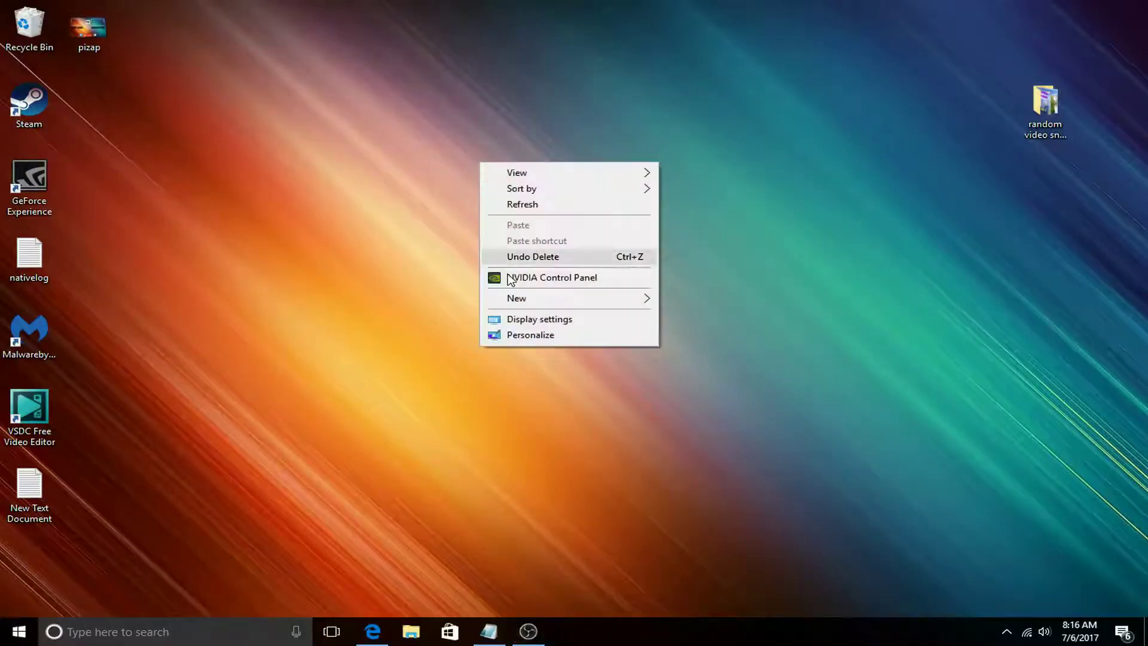
mouse_move(551, 300)
left_click(693, 298)
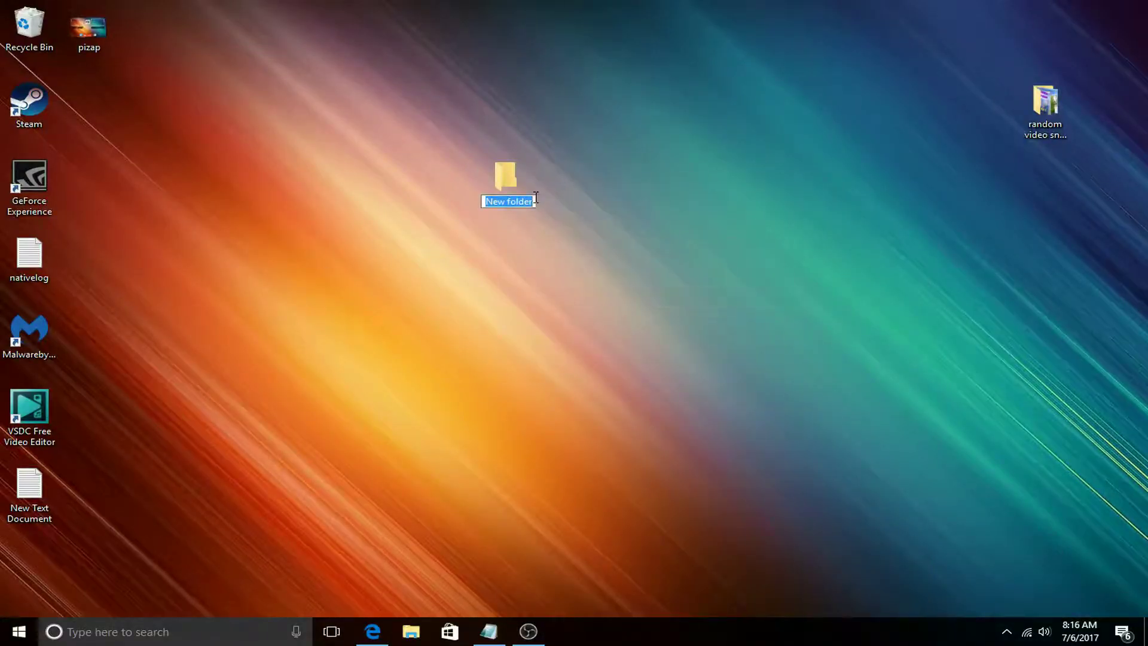
type("at lauj")
key("BackSpace")
type("ncher")
key("Return")
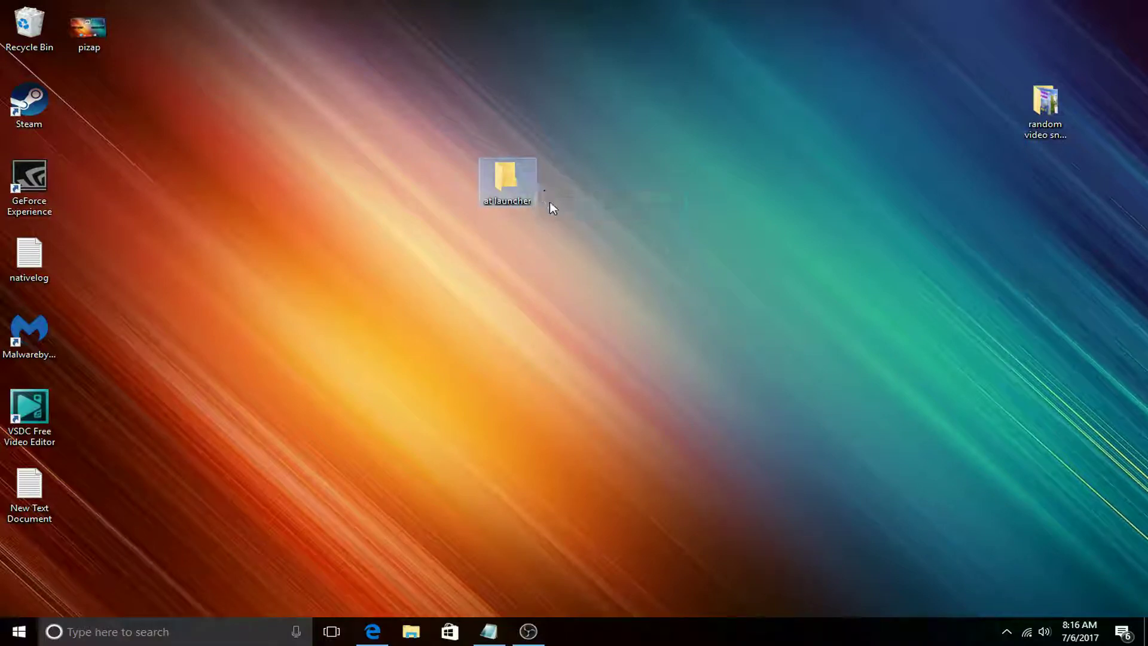
left_click_drag(526, 179, 378, 103)
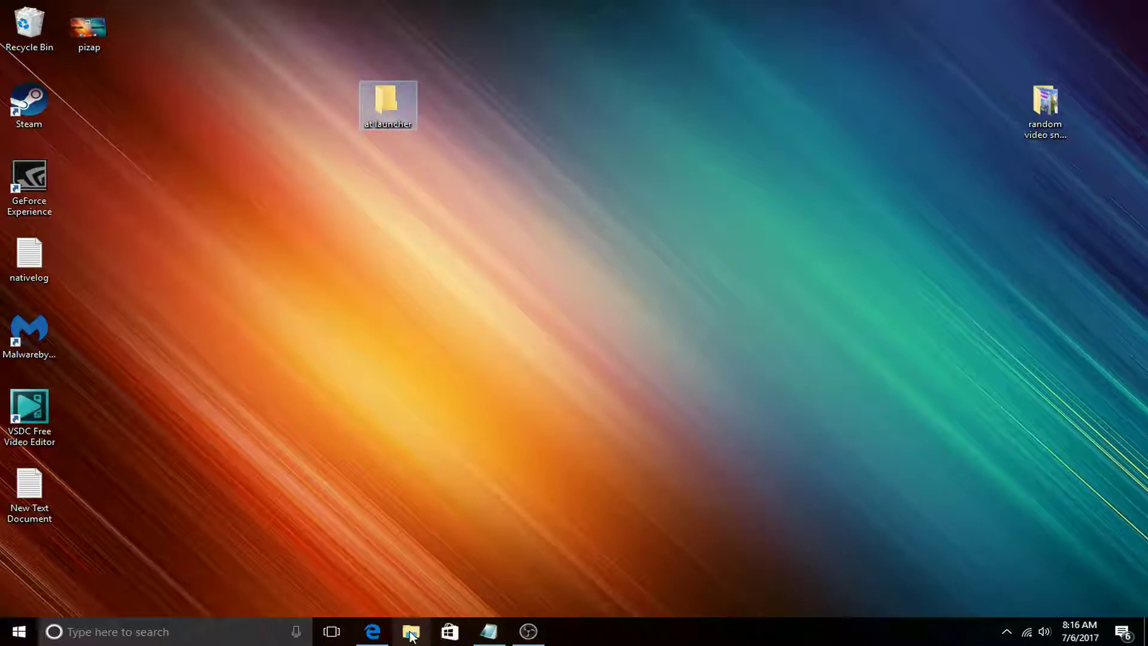
left_click(373, 631)
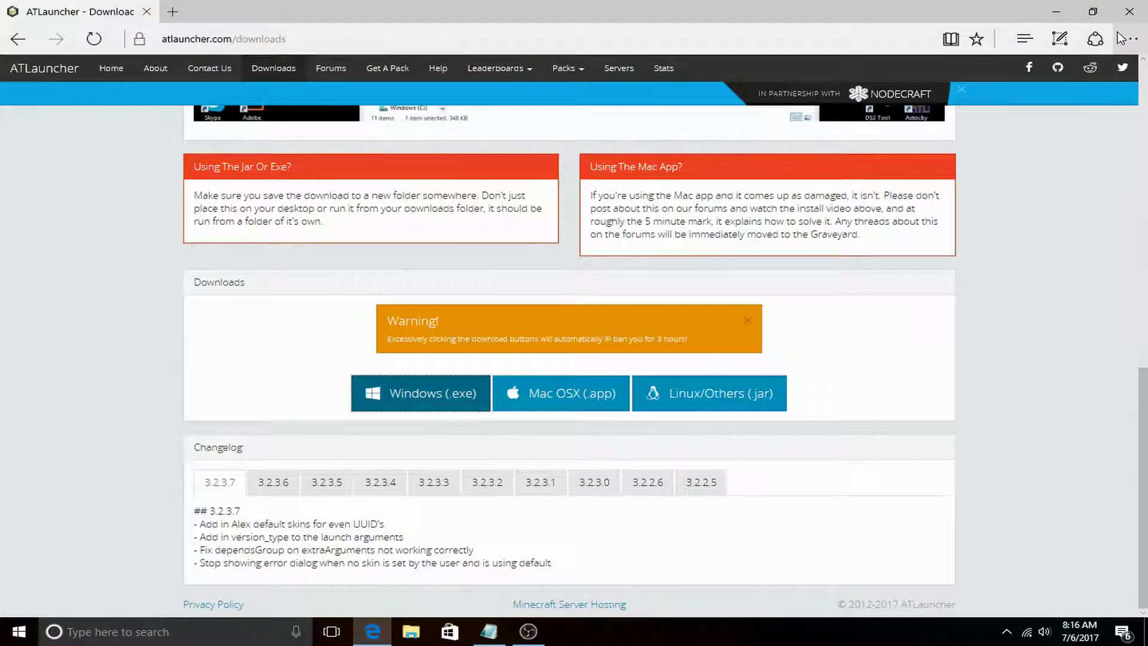
left_click(1055, 11)
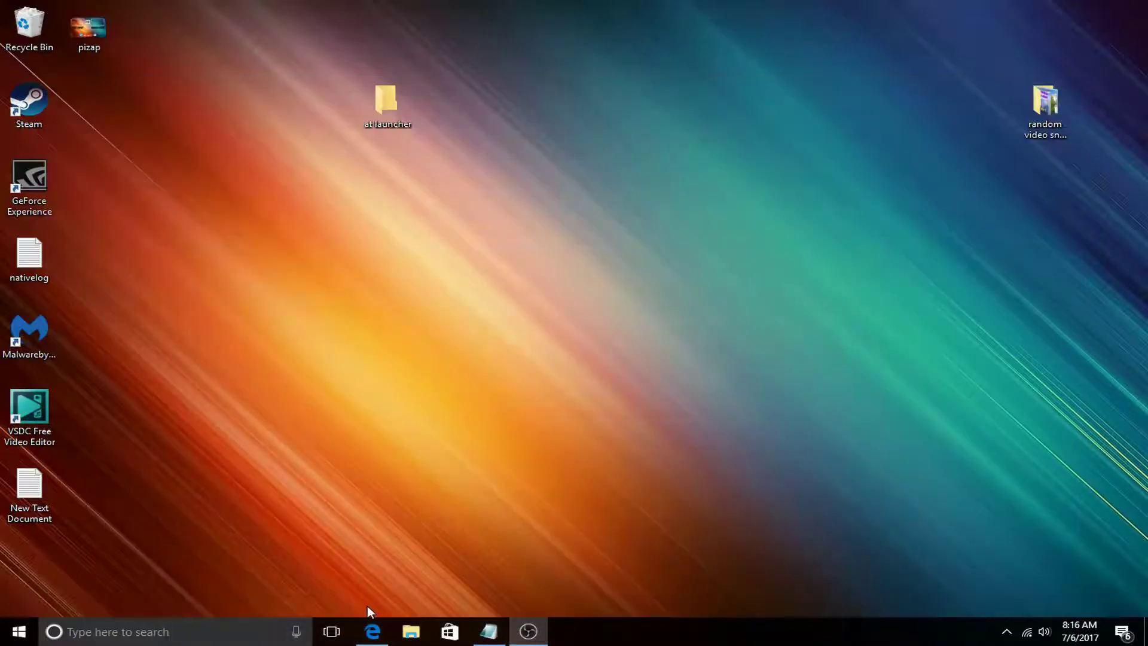
left_click(411, 635)
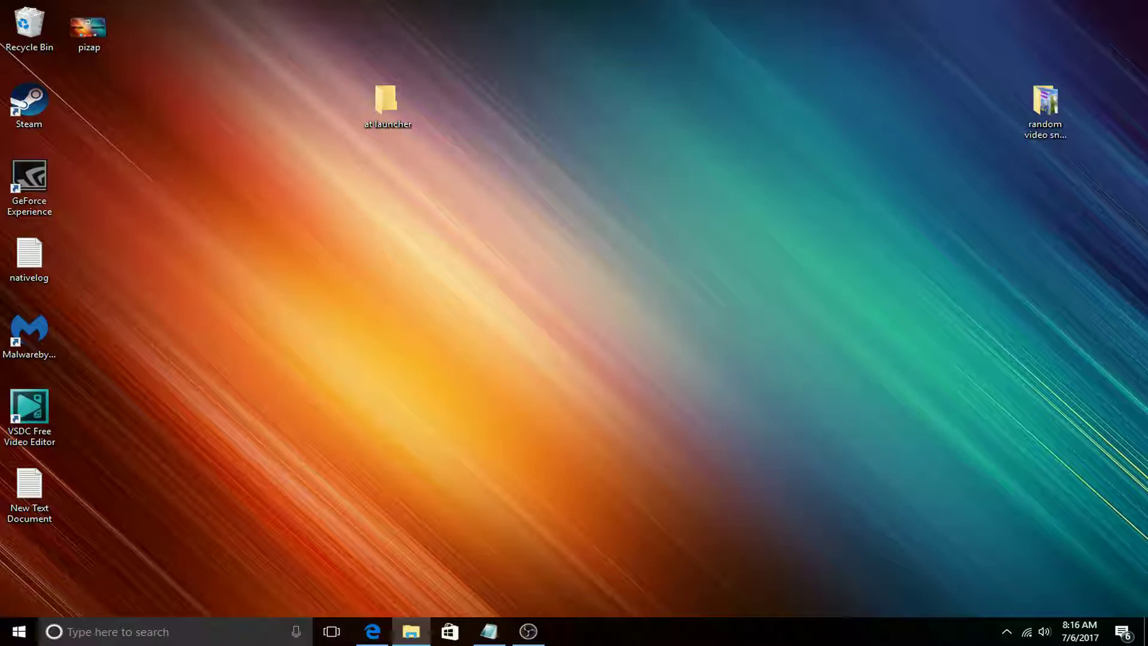
left_click_drag(146, 250, 386, 110)
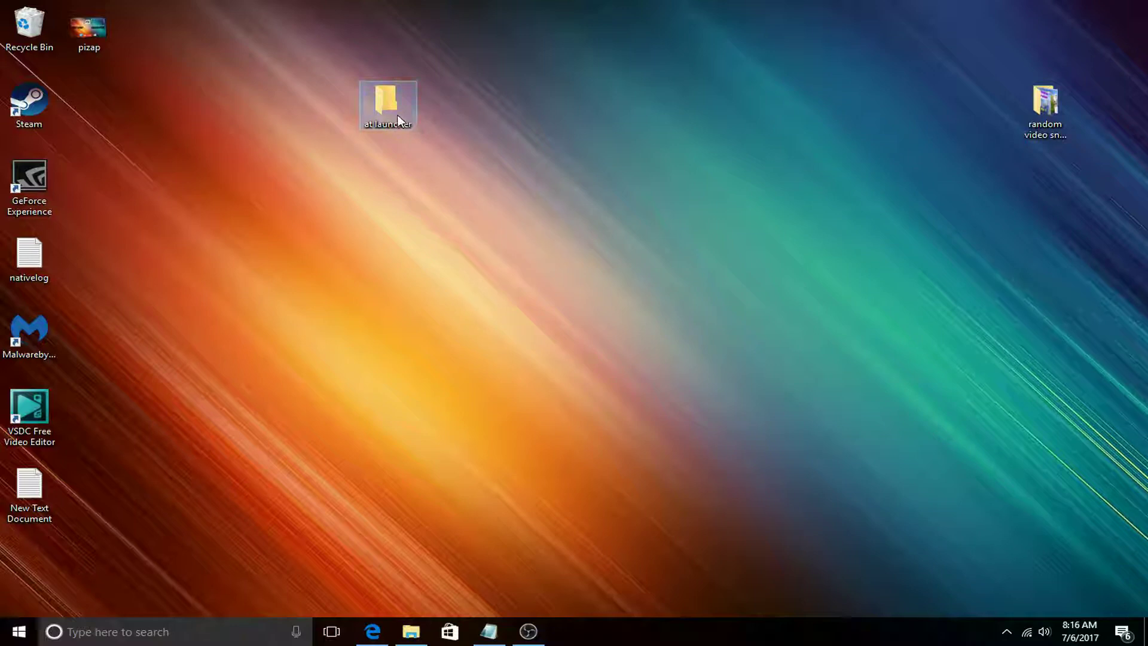
double_click(400, 120)
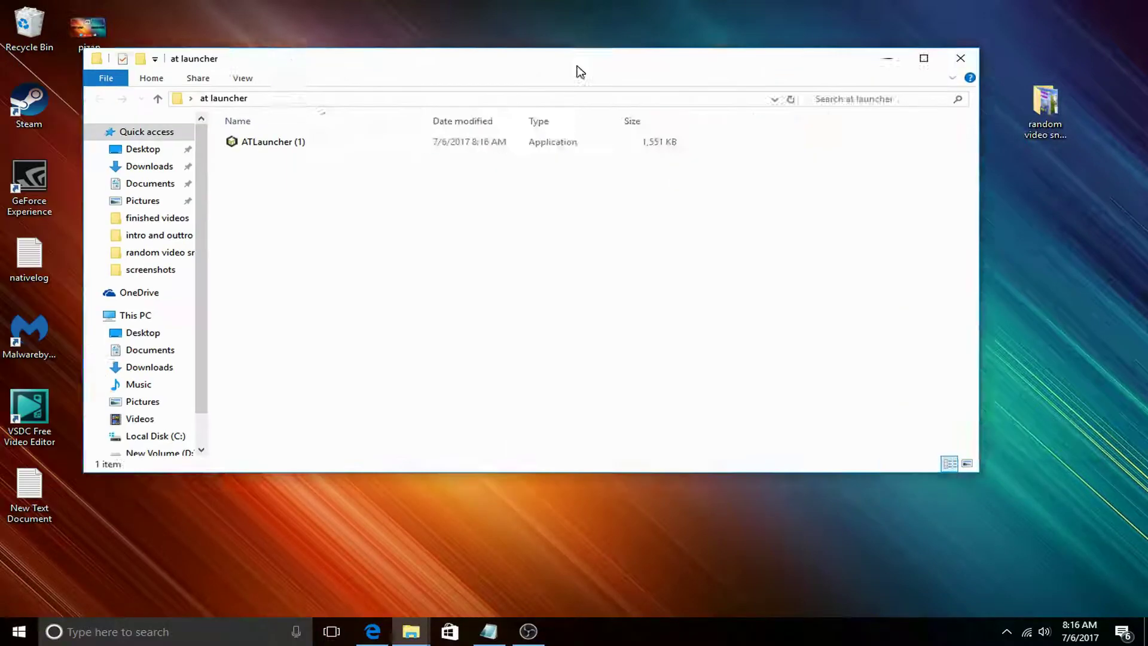
Position the at launcher folder window and run ATLauncher (1) from it.
left_click_drag(579, 72, 652, 69)
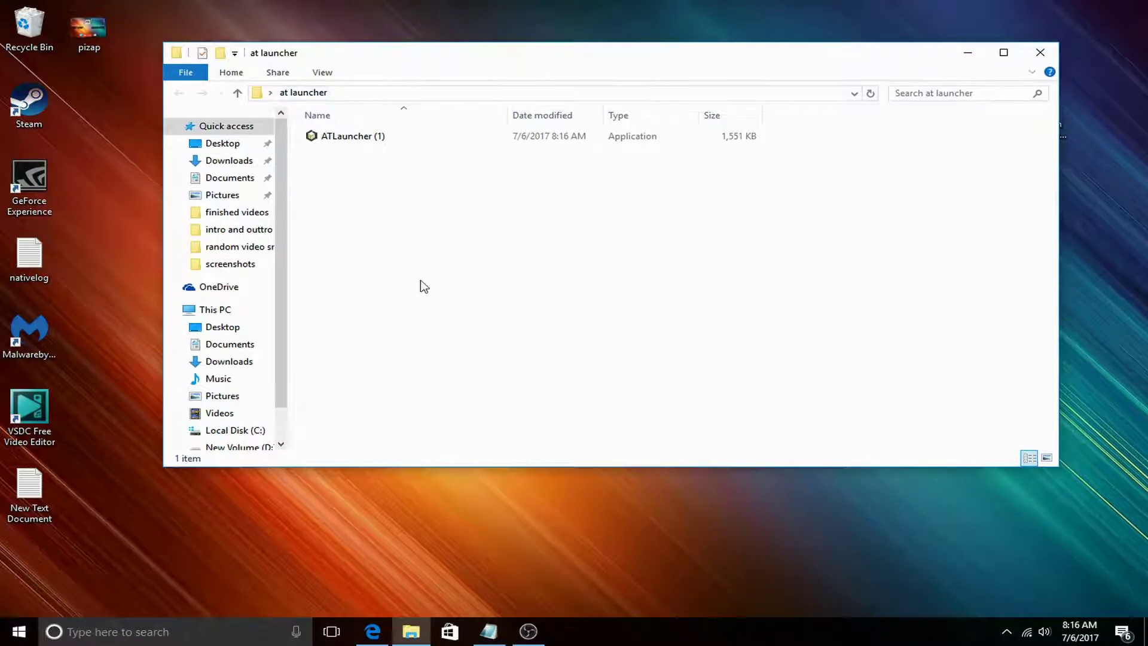
left_click_drag(568, 59, 572, 103)
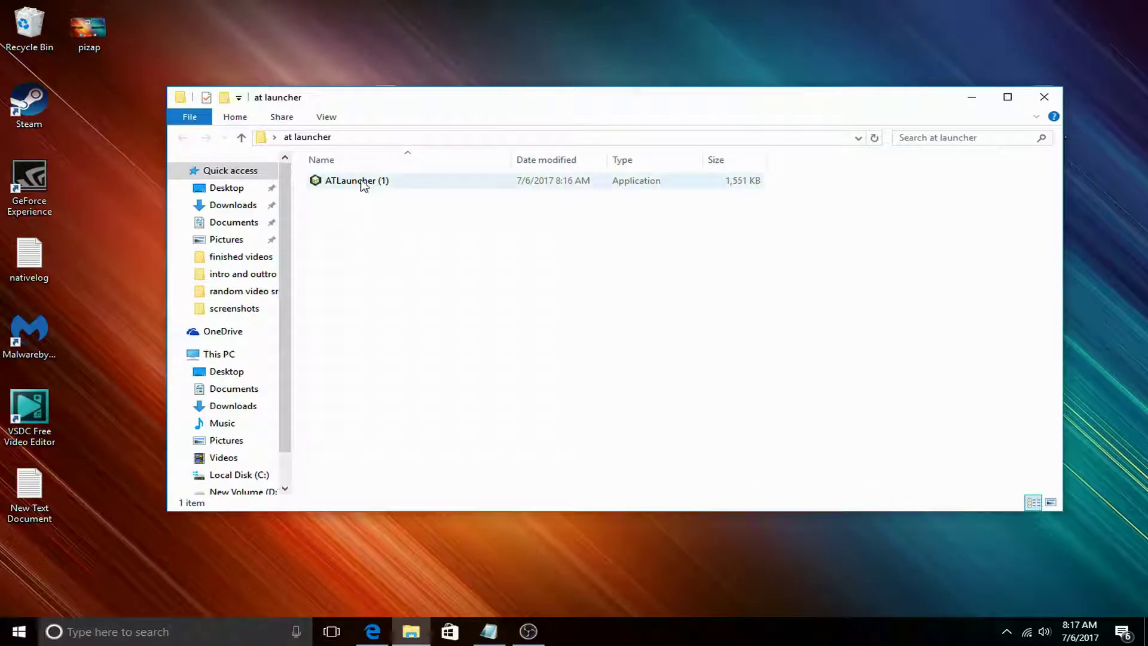
double_click(363, 182)
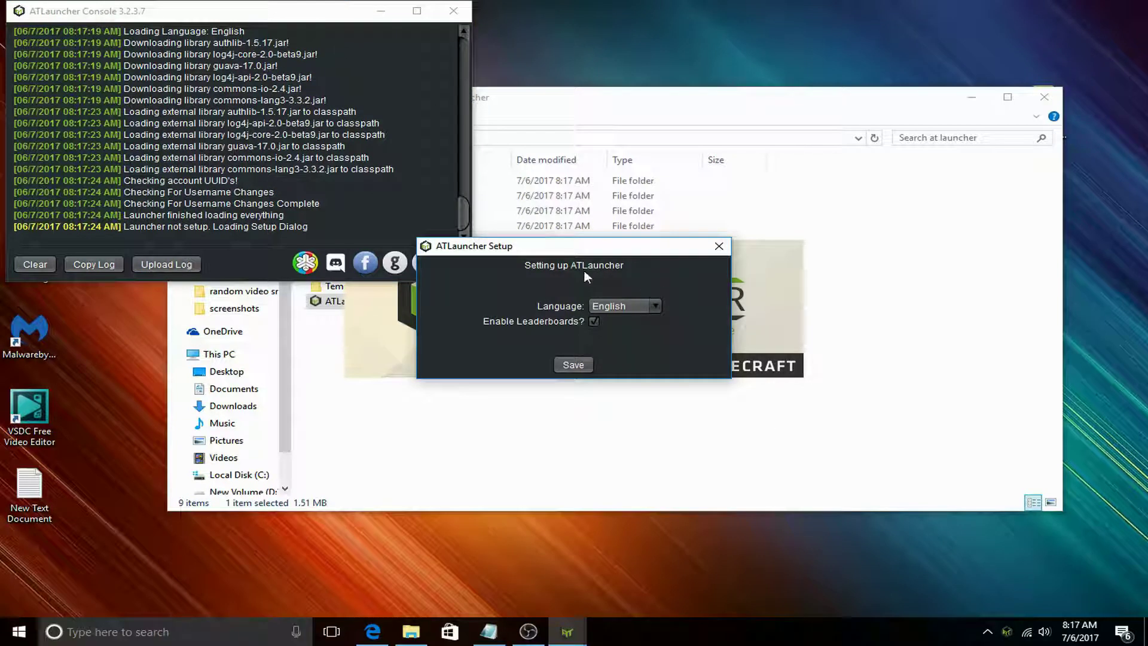
Keep English as the setup language and save, opening the launcher's News page.
left_click(657, 306)
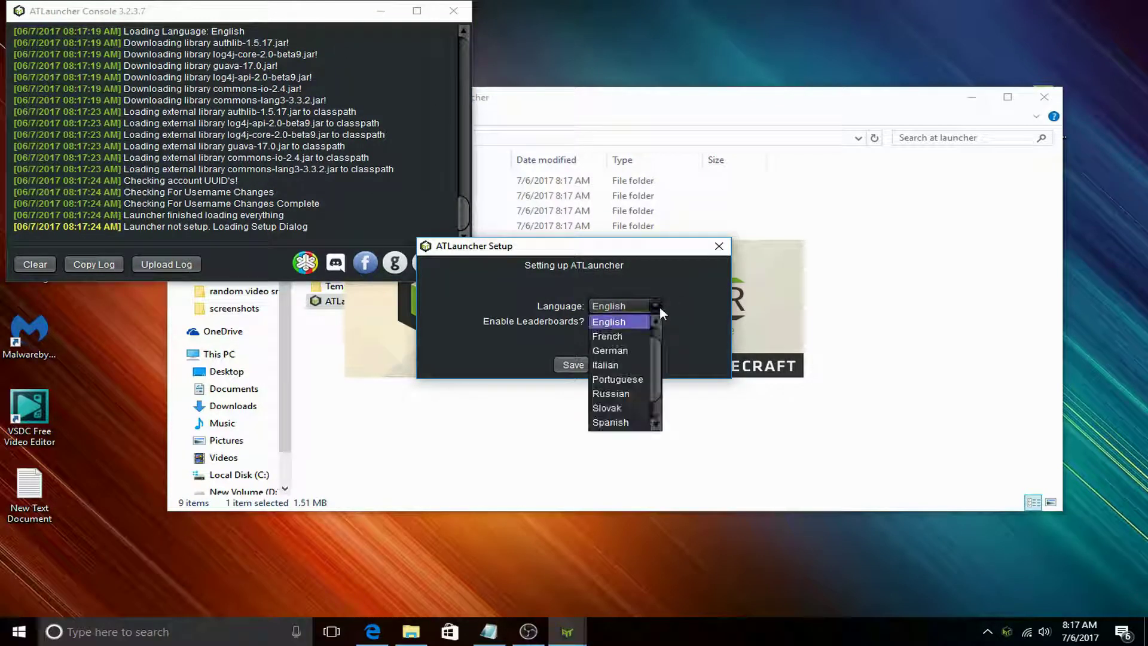
left_click(623, 321)
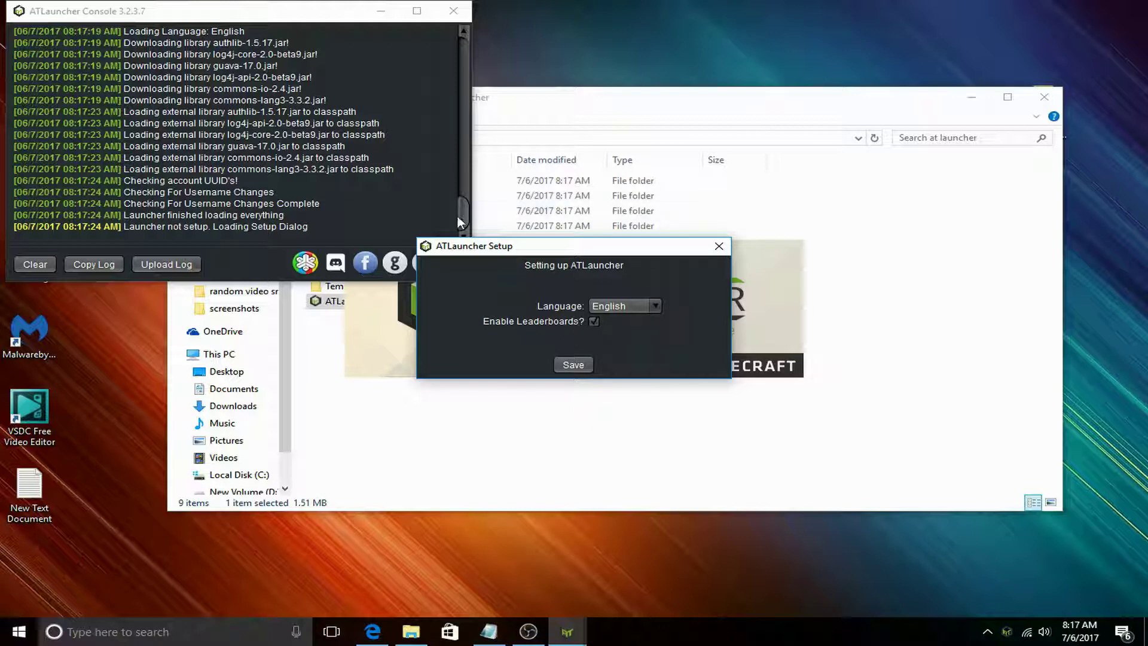
left_click(573, 364)
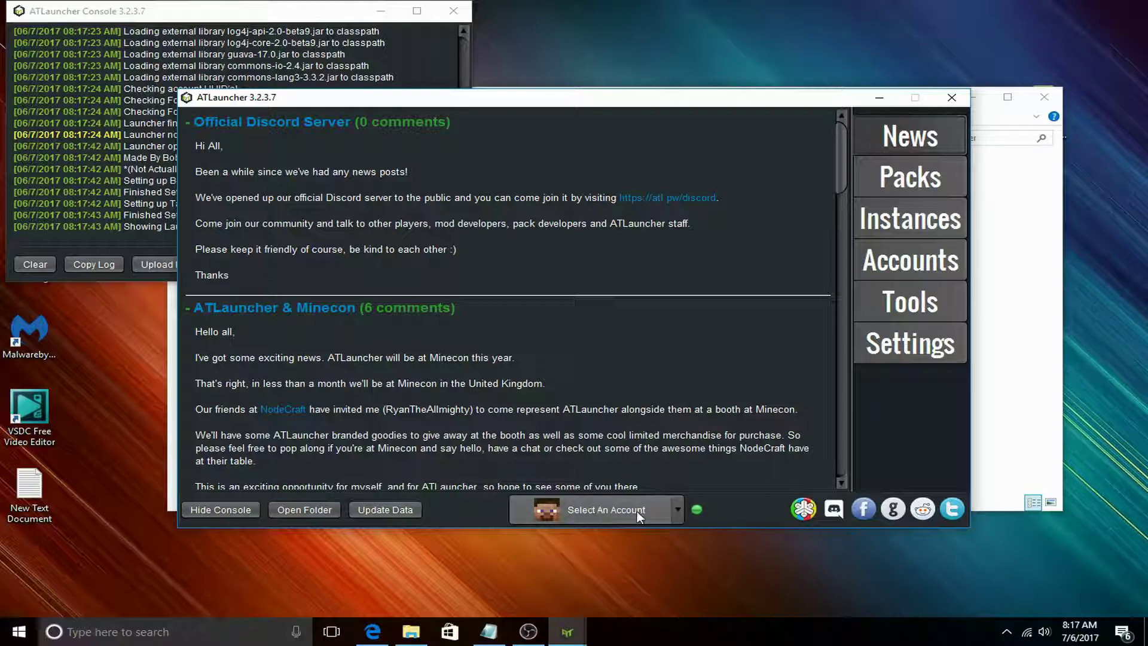
On the Accounts page, log in with the Minecraft account's e-mail and password.
left_click(673, 511)
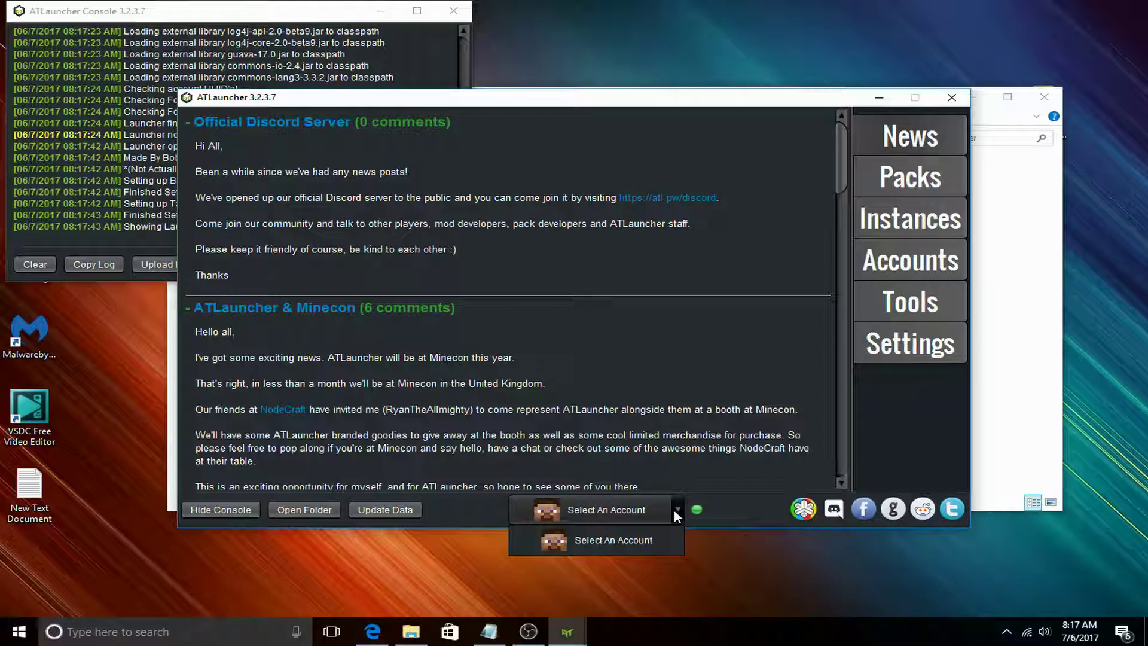
left_click(596, 544)
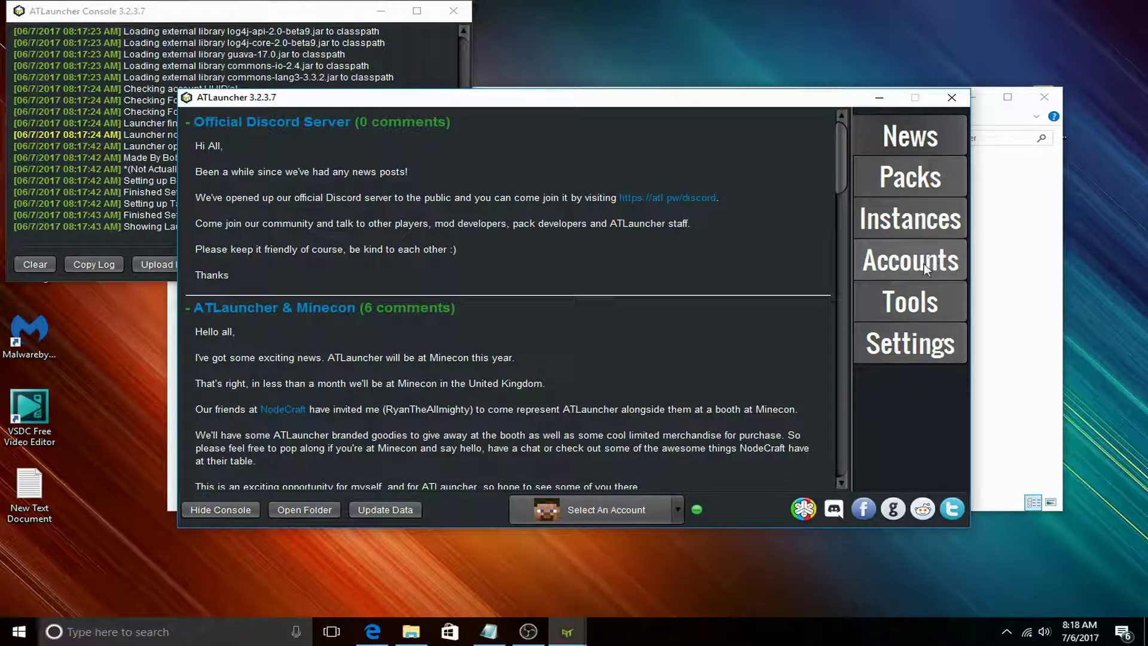
left_click(906, 275)
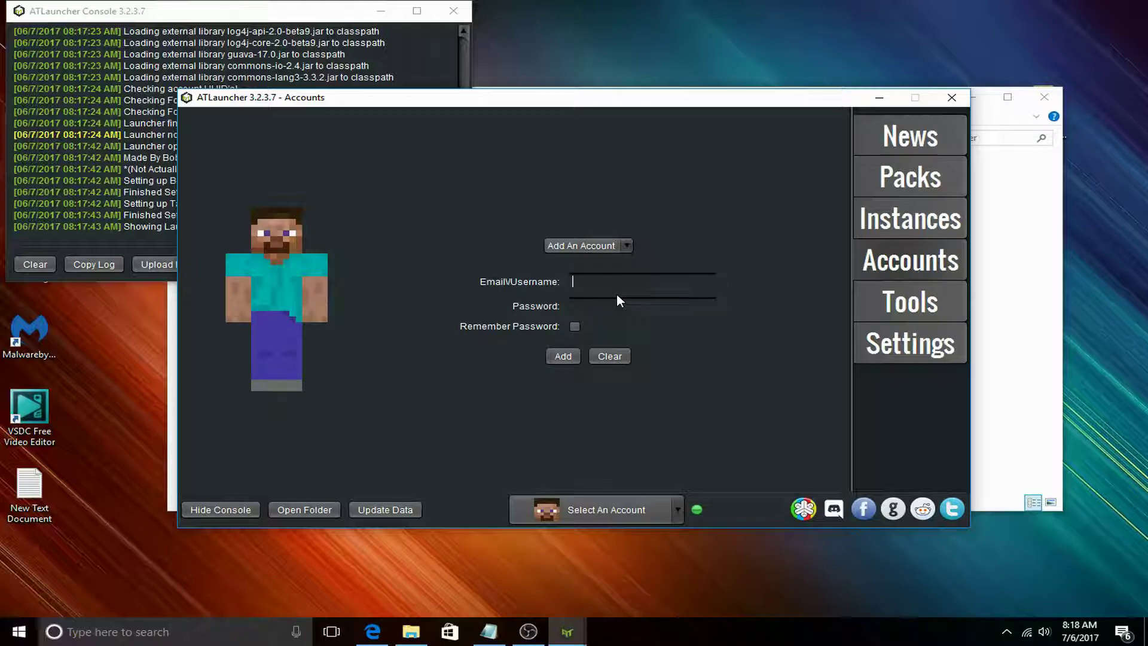
type("bv")
key("Tab")
type("***")
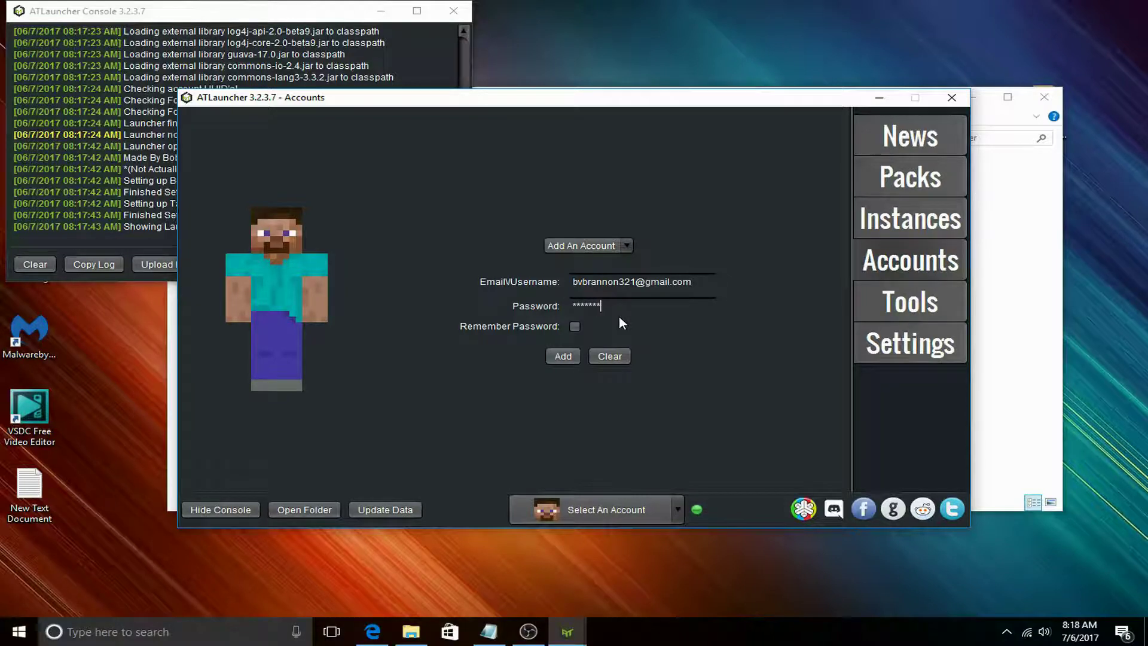
key("Return")
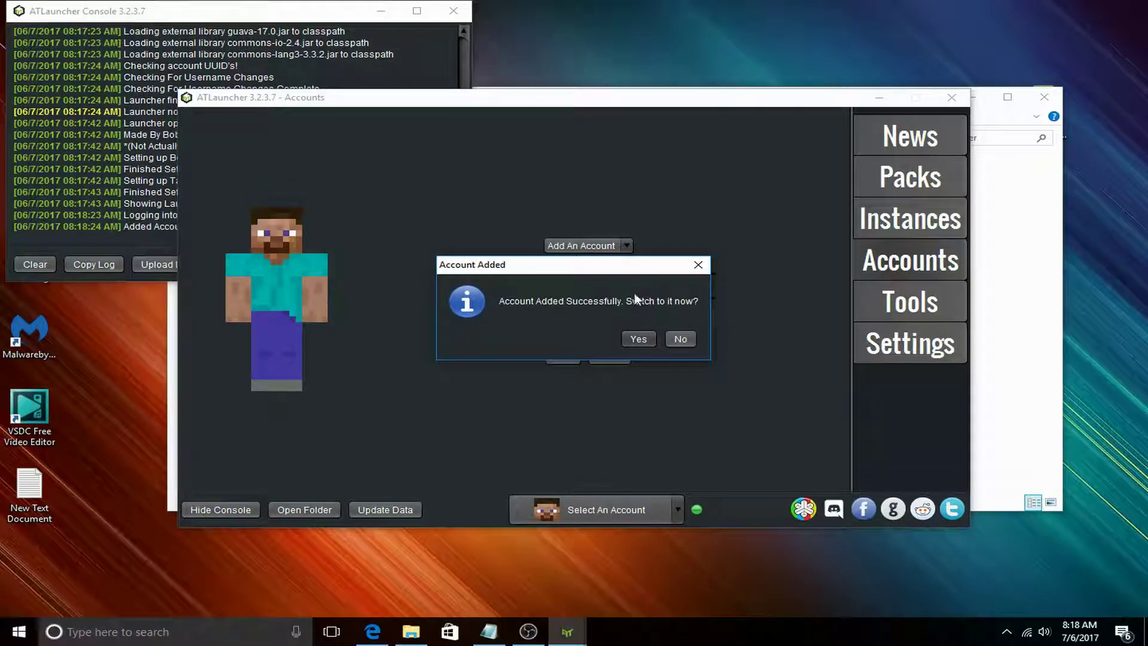
Switch to the newly added account and keep it active in the account list.
left_click(641, 340)
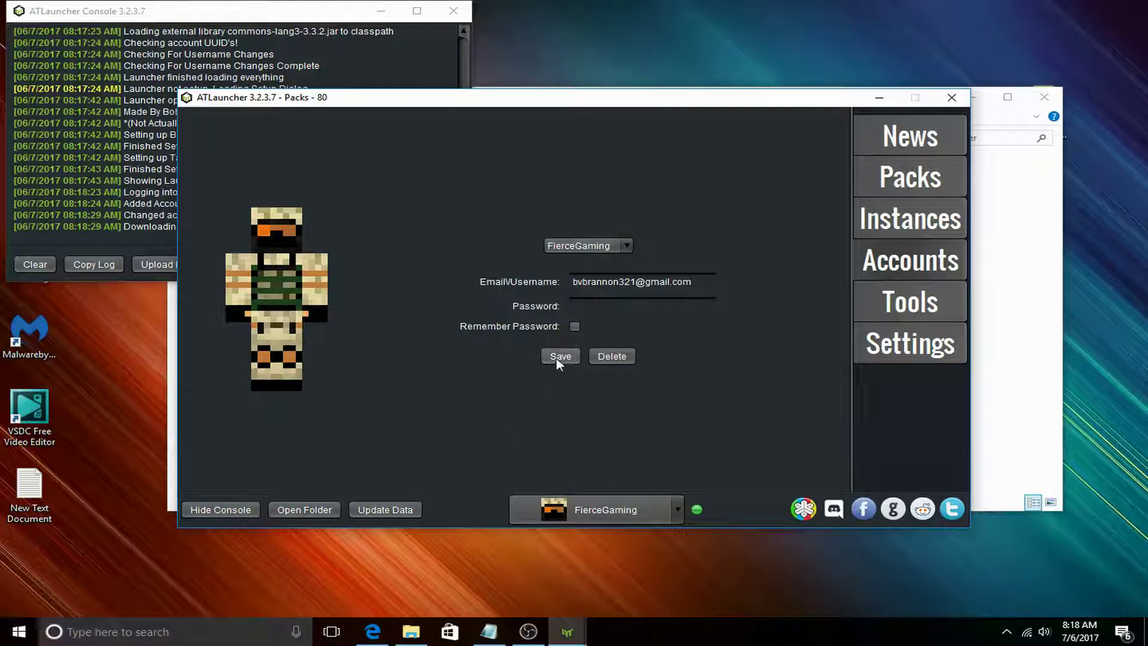
left_click(629, 507)
left_click(606, 566)
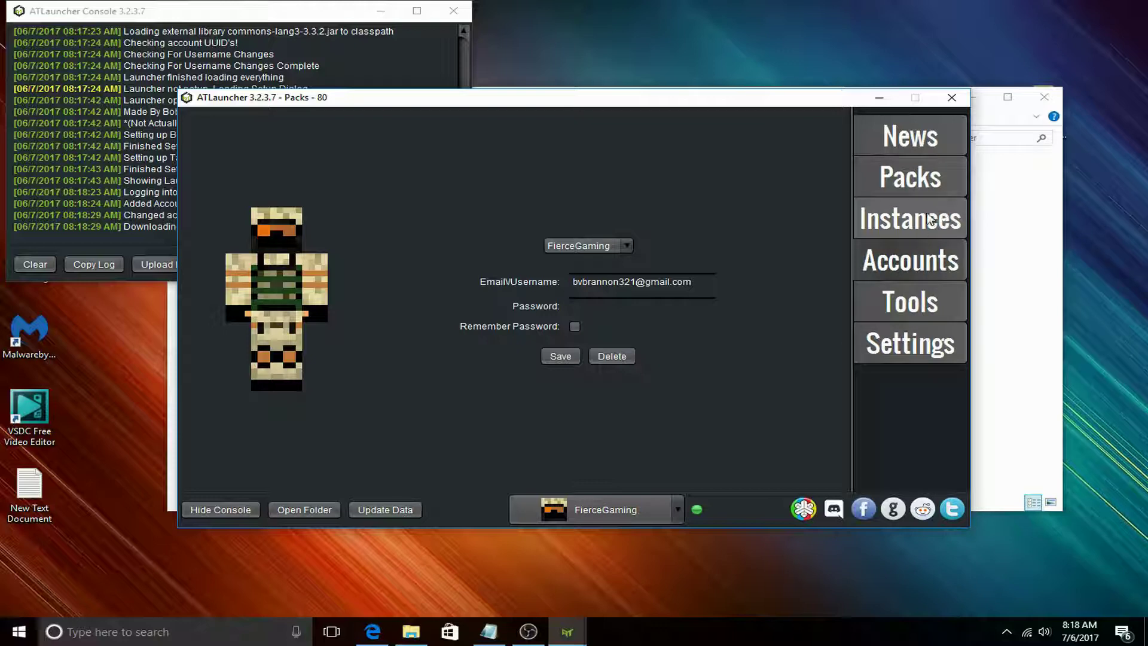
Go to the Packs page and scroll the modpack list to Crundee Craft.
left_click(912, 141)
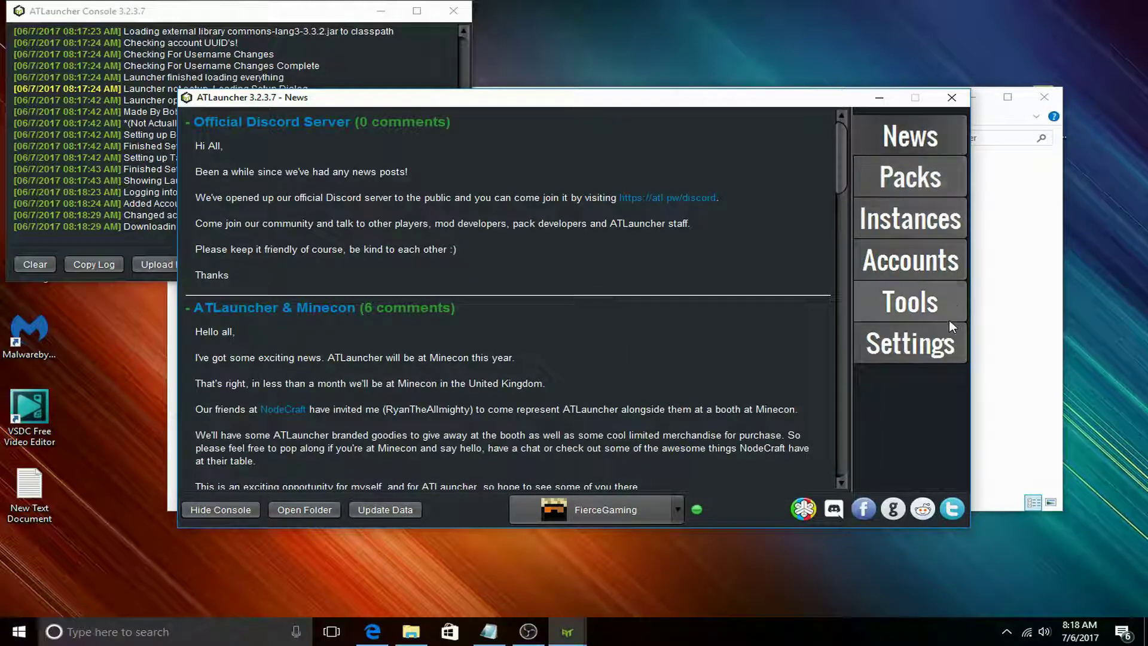
scroll(297, 284, "down", 10)
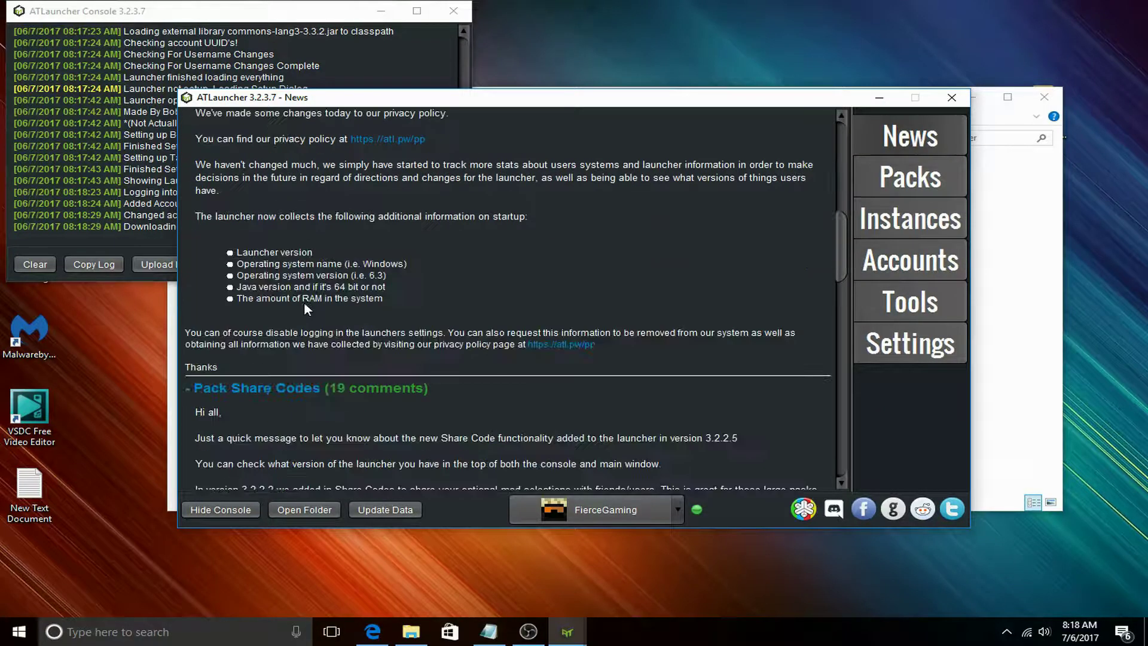
scroll(304, 301, "up", 10)
left_click(898, 185)
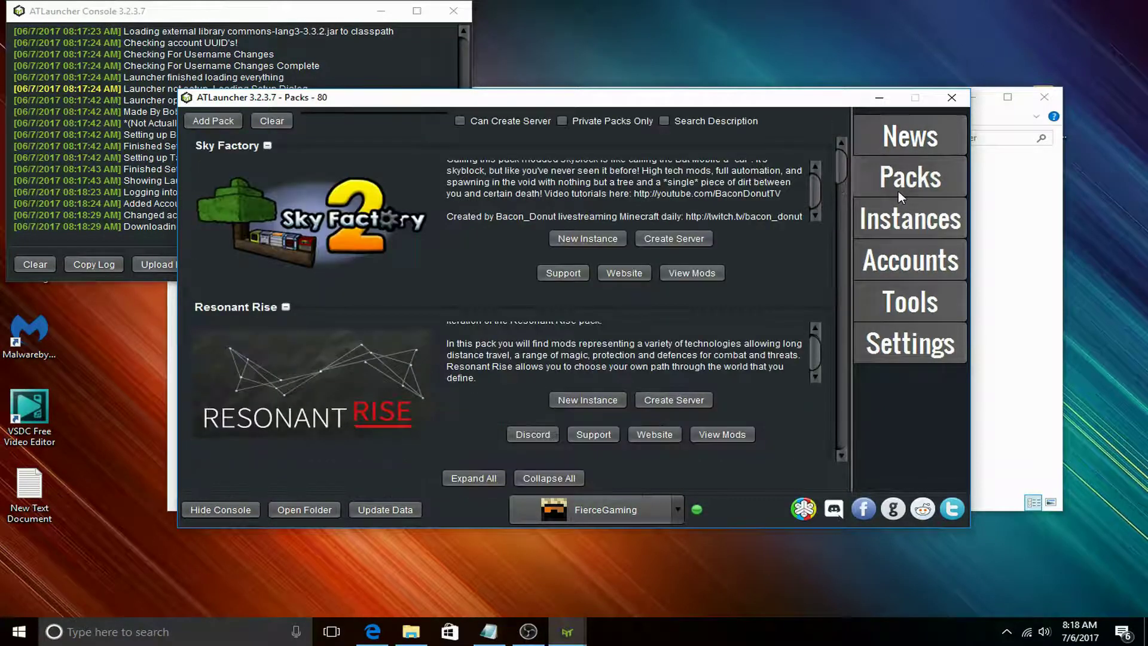
scroll(307, 268, "down", 3)
scroll(320, 307, "up", 3)
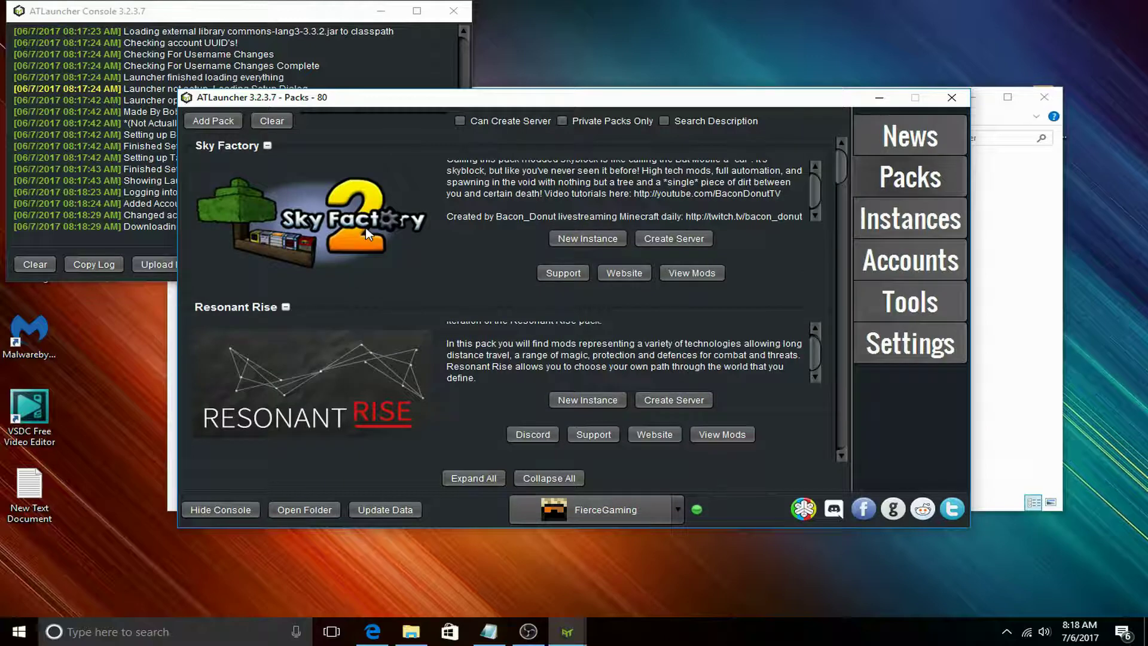
scroll(371, 233, "down", 6)
scroll(393, 302, "up", 2)
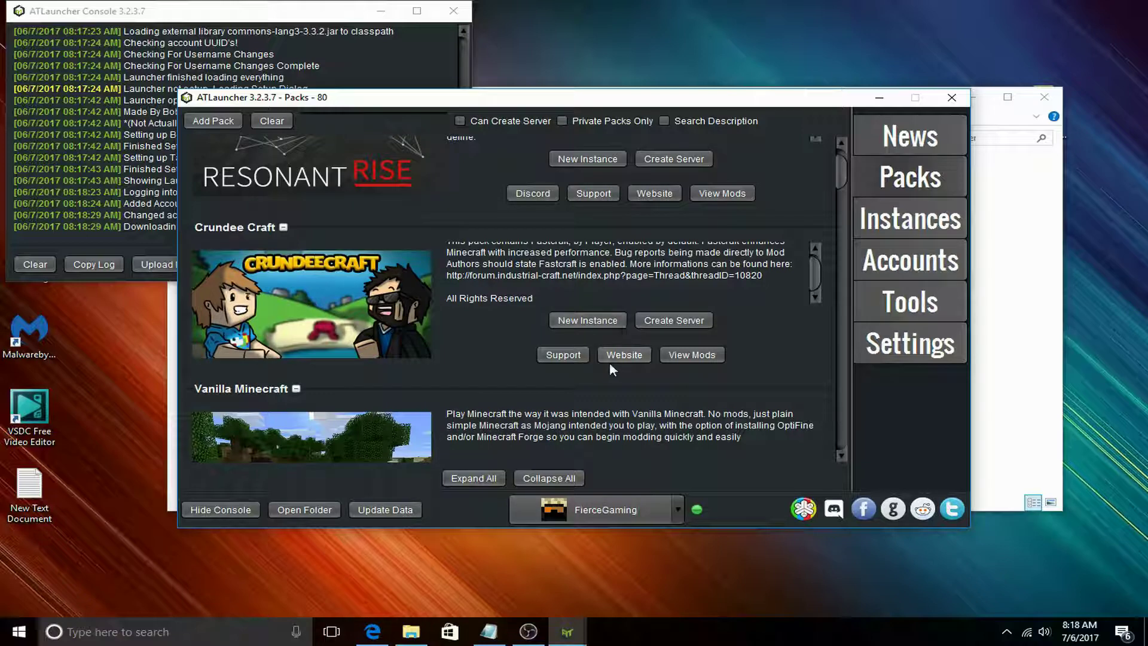
Install a new Crundee Craft instance at version 1.1.0 (1.7.10).
left_click(594, 322)
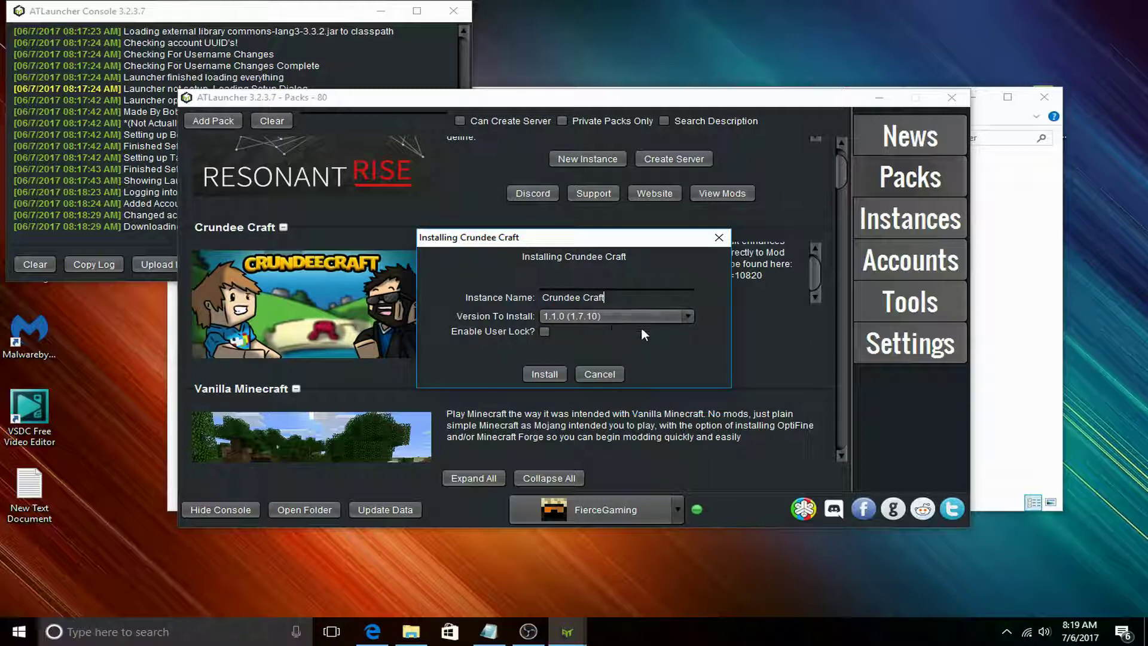
left_click(687, 315)
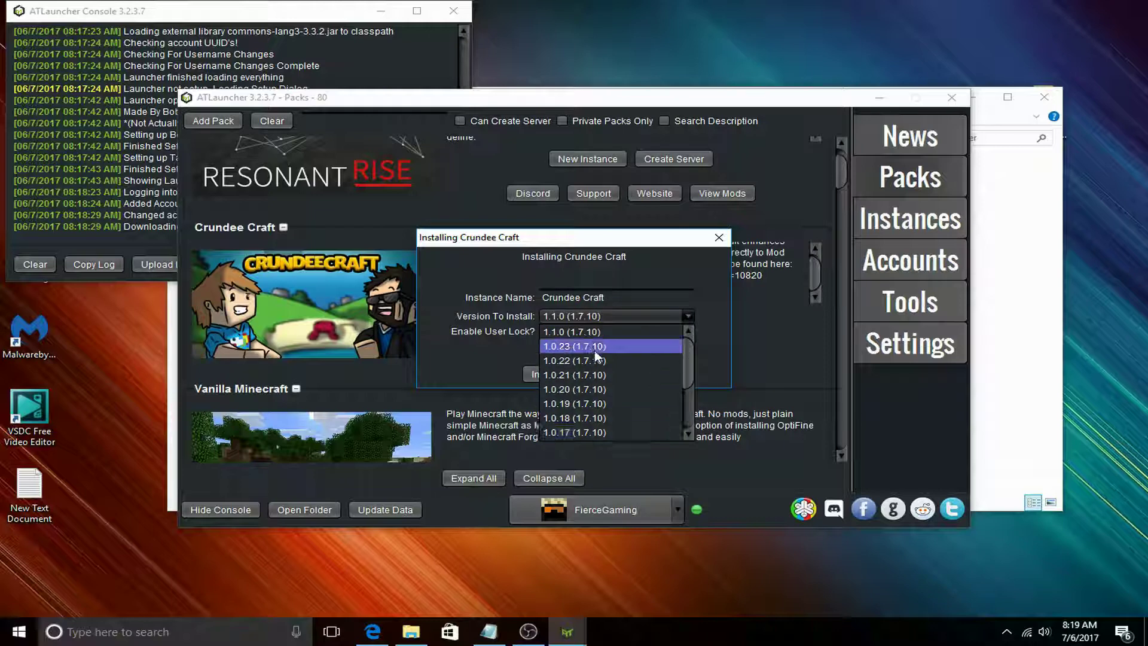
left_click(601, 332)
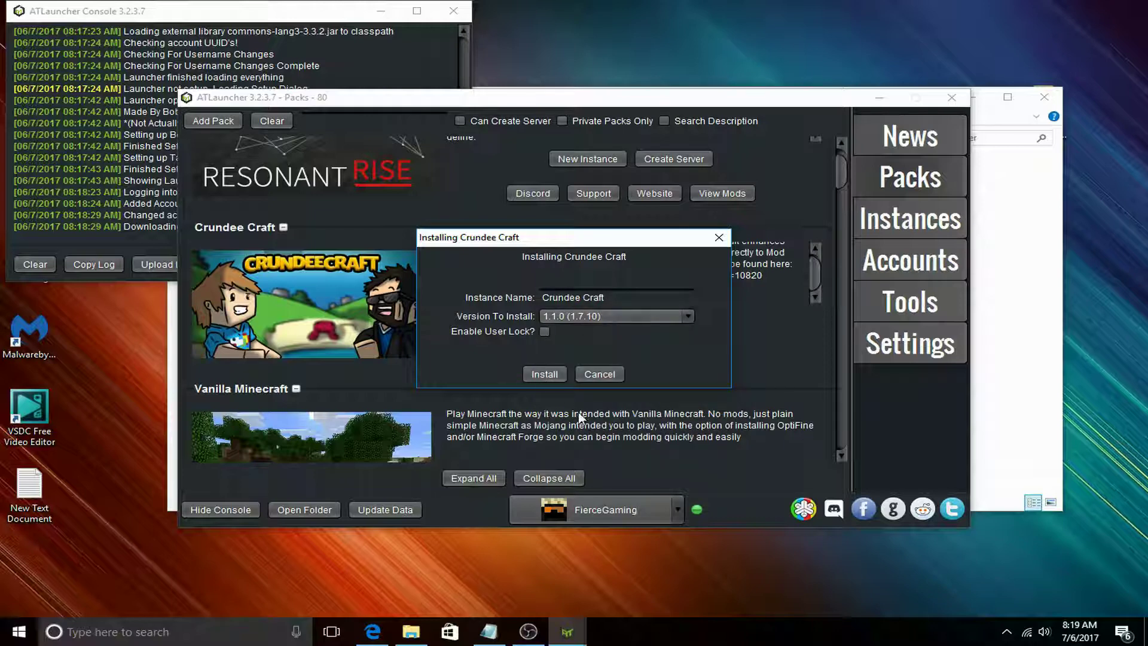
left_click(544, 374)
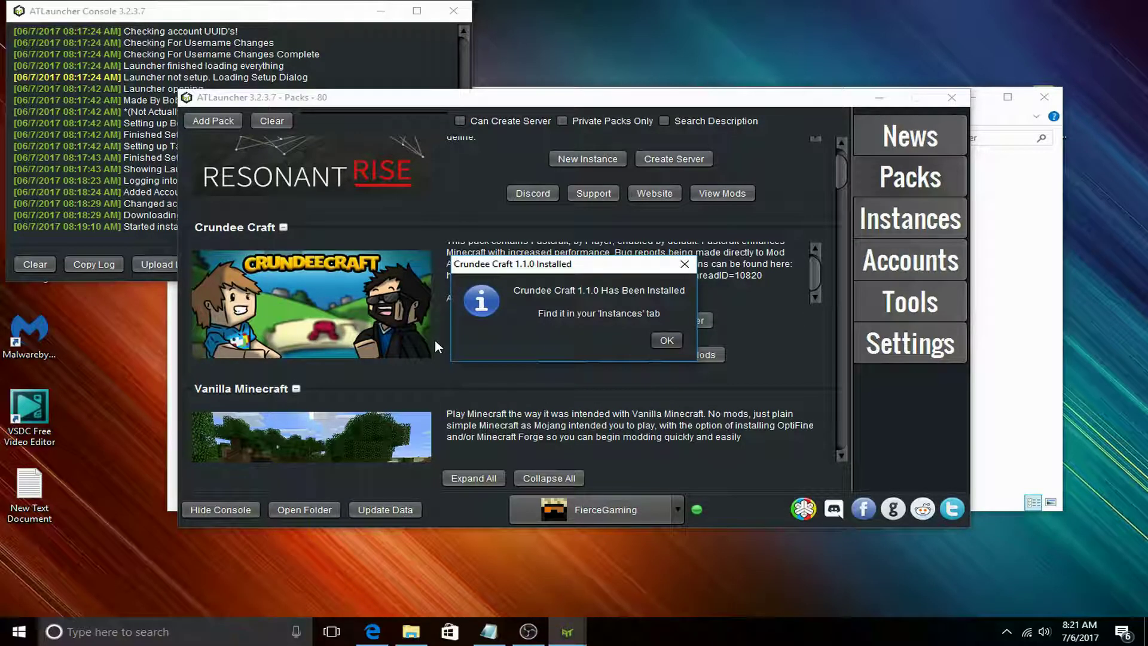
Close the install-complete notice, then browse the Crundee Craft 1.1.0 instance and its pack description under Instances.
left_click(666, 340)
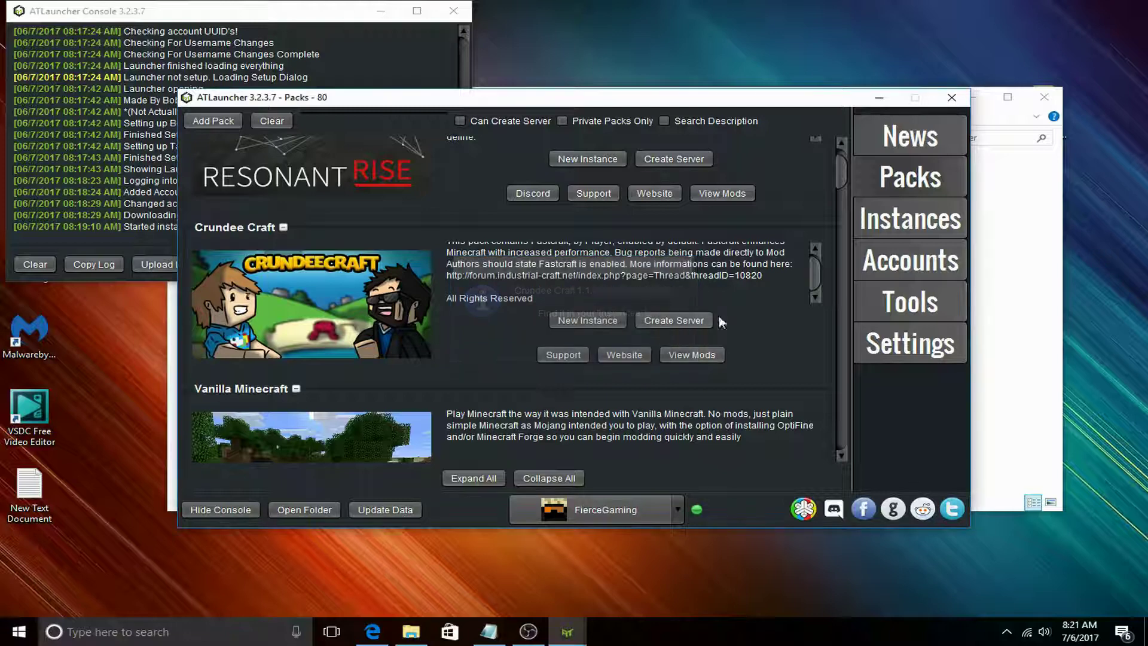
left_click(877, 231)
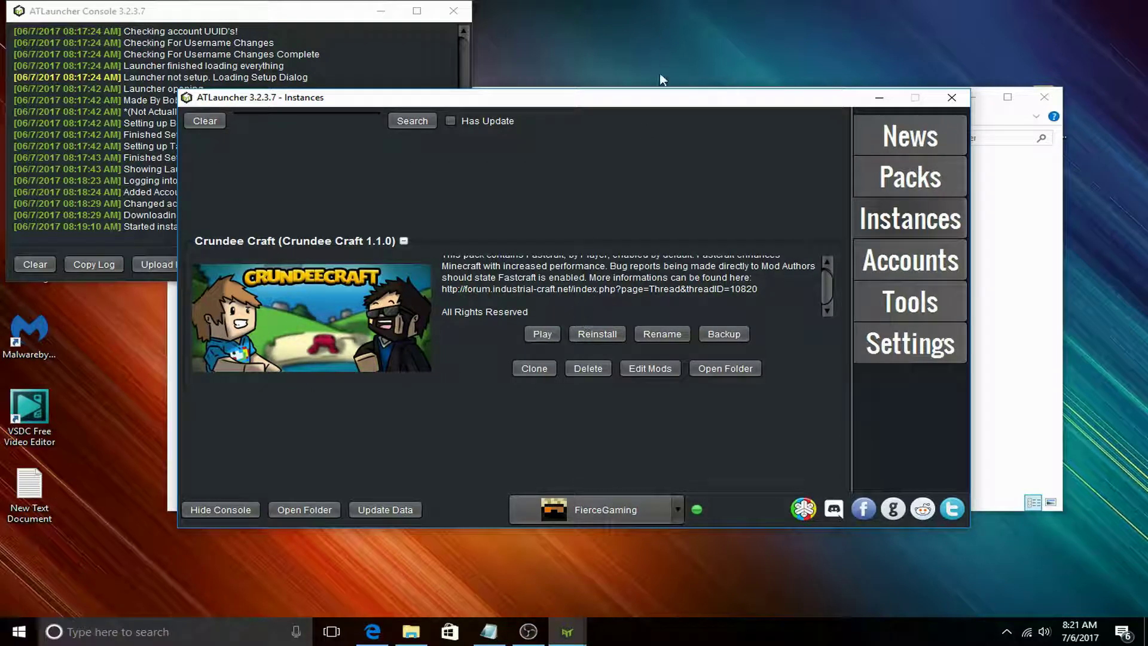
left_click_drag(638, 103, 640, 51)
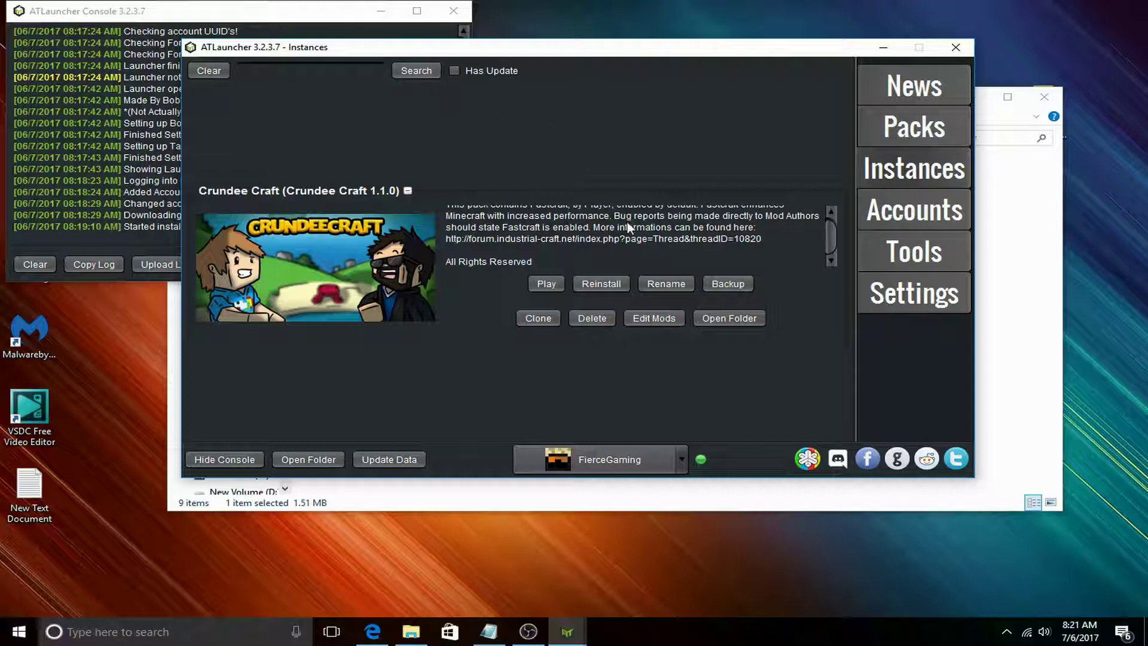
scroll(629, 239, "down", 2)
scroll(629, 242, "down", 2)
scroll(633, 247, "up", 5)
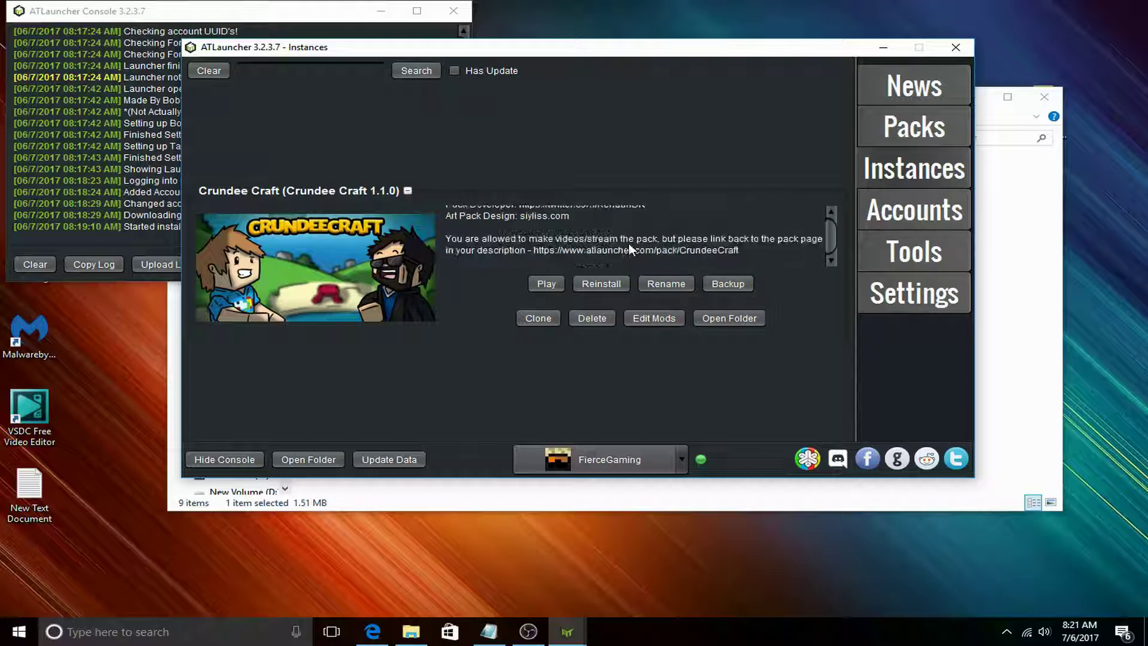